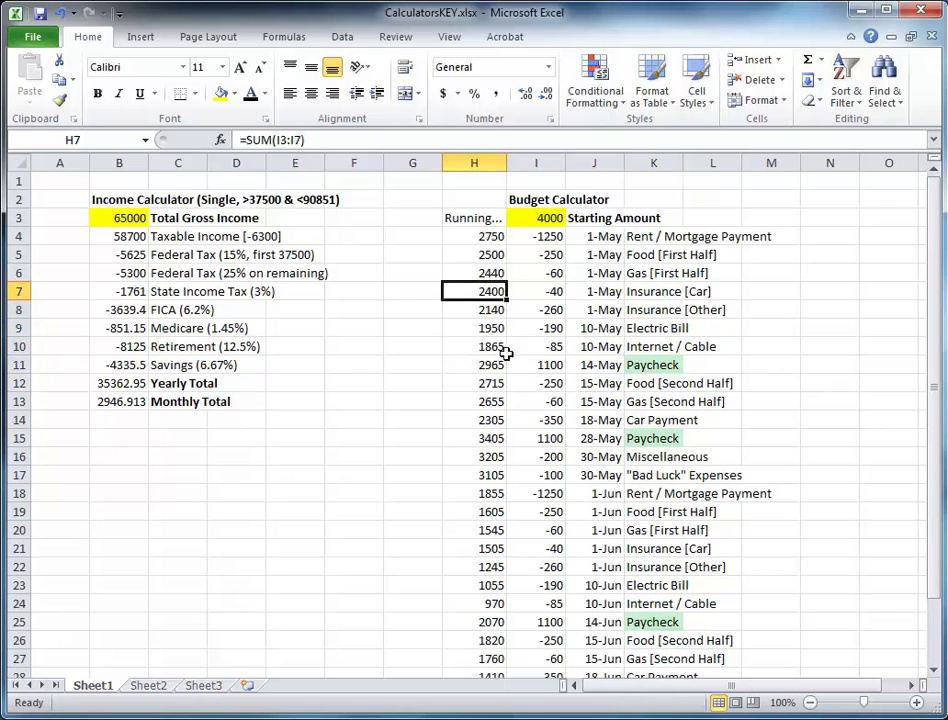
# - Look through the running totals in column H, down to the final June entry and back up to the top
pyautogui.press('Down')
pyautogui.press('Down')
pyautogui.press('Down')
pyautogui.press('Down')
pyautogui.press('Down')
pyautogui.press('Down')
pyautogui.press('Down')
pyautogui.press('Down')
pyautogui.press('Down')
pyautogui.press('Down')
pyautogui.press('Down')
pyautogui.press('Down')
pyautogui.press('Down')
pyautogui.press('Down')
pyautogui.press('Down')
pyautogui.press('Down')
pyautogui.press('Down')
pyautogui.press('Down')
pyautogui.press('Down')
pyautogui.press('Down')
pyautogui.press('Down')
pyautogui.press('Down')
pyautogui.press('Down')
pyautogui.press('Down')
pyautogui.press('Down')
pyautogui.press('Down')
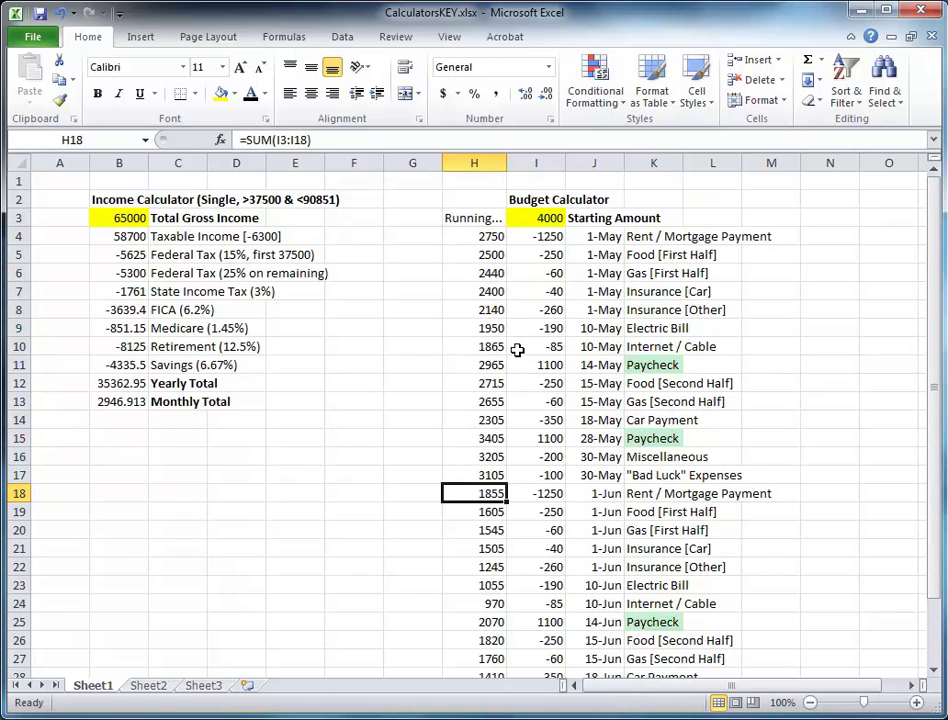
pyautogui.press('Down')
pyautogui.press('Down')
pyautogui.press('Up')
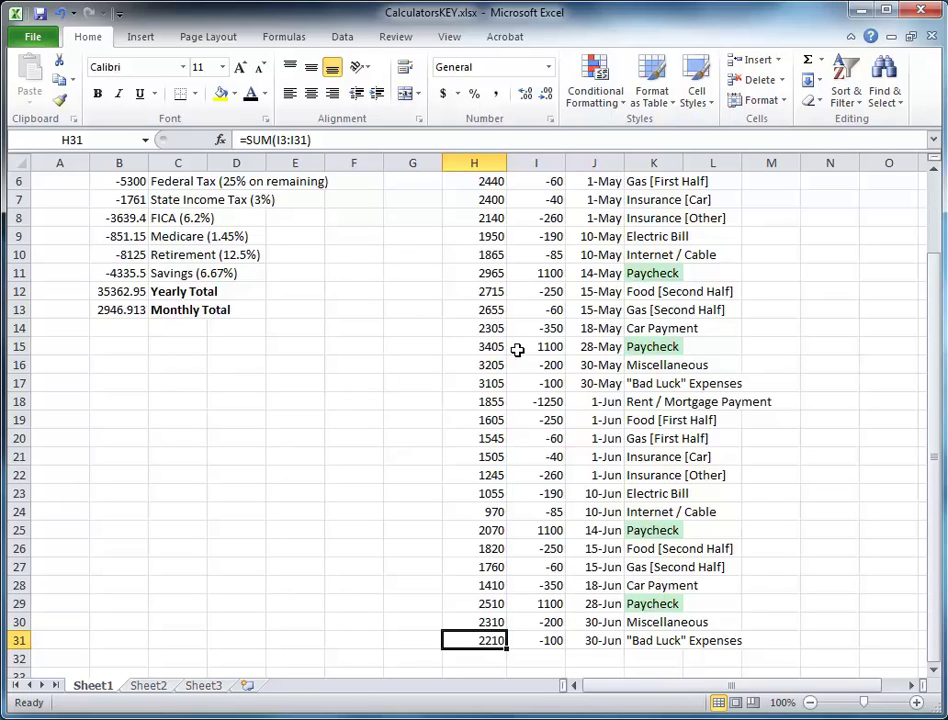
pyautogui.press('Up')
pyautogui.press('Up')
pyautogui.press('Up')
pyautogui.press('Up')
pyautogui.press('Up')
pyautogui.press('Up')
pyautogui.press('Up')
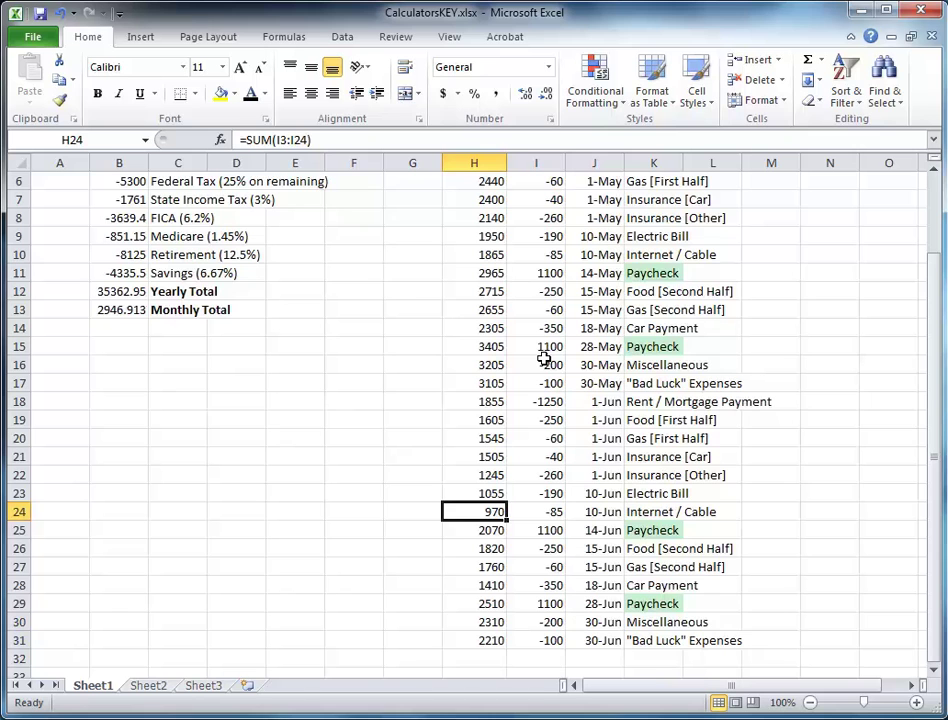
pyautogui.press('Down')
pyautogui.press('Down')
pyautogui.press('Down')
pyautogui.press('Down')
pyautogui.press('Down')
pyautogui.press('Up')
pyautogui.press('Up')
pyautogui.press('Up')
pyautogui.press('Up')
pyautogui.press('Up')
pyautogui.press('Up')
pyautogui.press('Up')
pyautogui.press('Up')
pyautogui.press('Up')
pyautogui.press('Up')
pyautogui.press('Up')
pyautogui.press('Up')
pyautogui.press('Up')
pyautogui.press('Up')
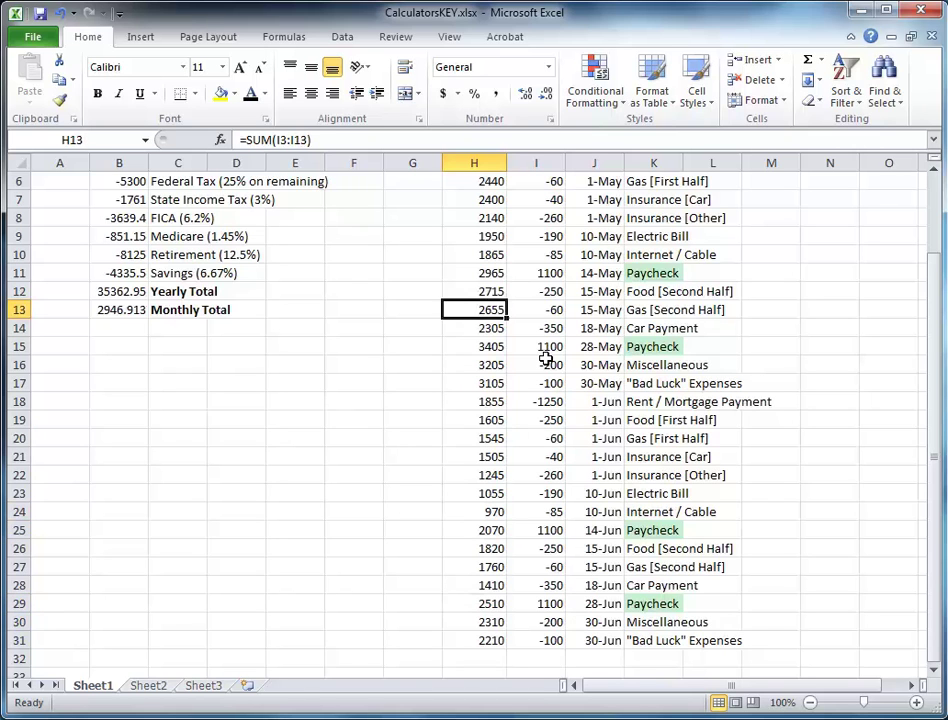
pyautogui.press('Up')
pyautogui.press('Up')
pyautogui.press('Up')
pyautogui.press('Up')
pyautogui.press('Up')
pyautogui.press('Up')
pyautogui.press('Up')
pyautogui.press('Up')
pyautogui.press('Up')
pyautogui.press('Up')
pyautogui.press('Up')
pyautogui.press('Up')
pyautogui.press('Up')
pyautogui.press('Up')
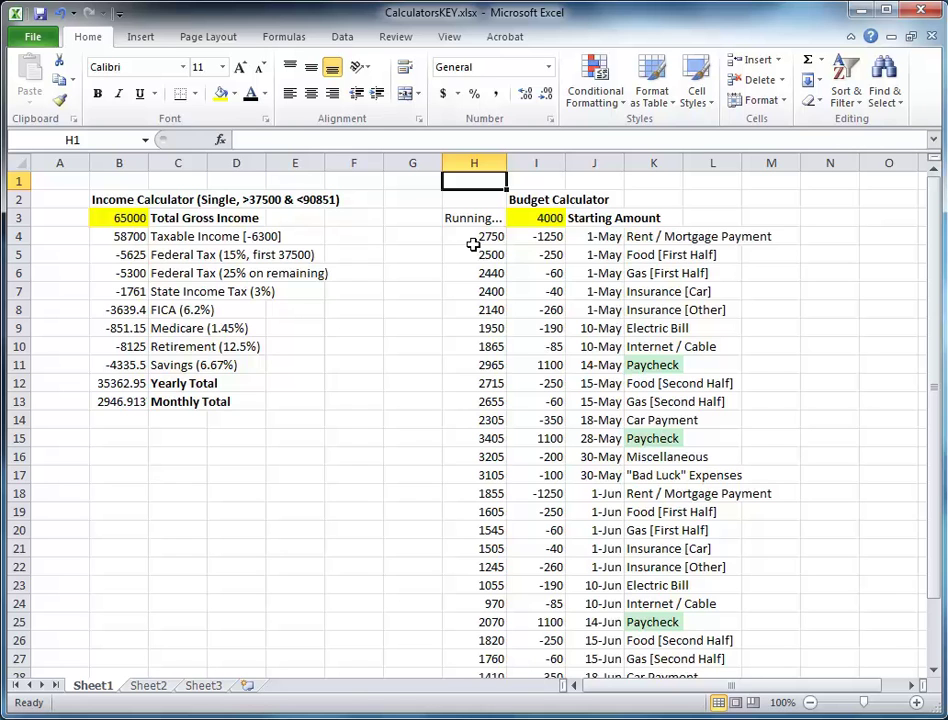
# - Examine the SUM formulas behind the first running totals in column H, from H4 to H9
pyautogui.click(474, 243)
pyautogui.scroll(-3, 474, 243)
pyautogui.scroll(3, 487, 281)
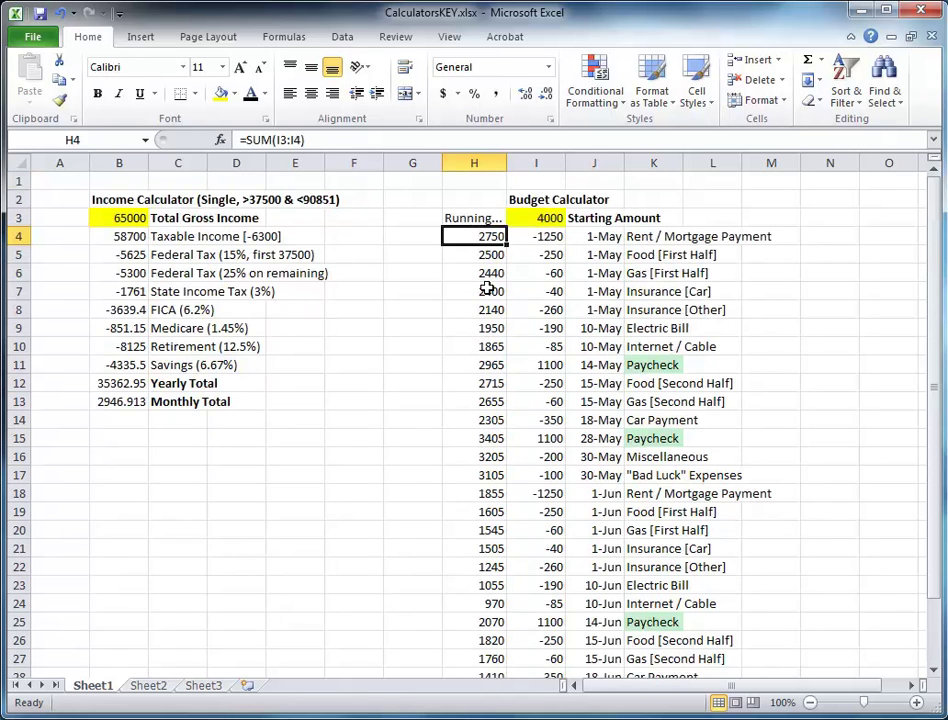
pyautogui.press('Down')
pyautogui.press('Down')
pyautogui.press('Down')
pyautogui.press('Down')
pyautogui.press('Down')
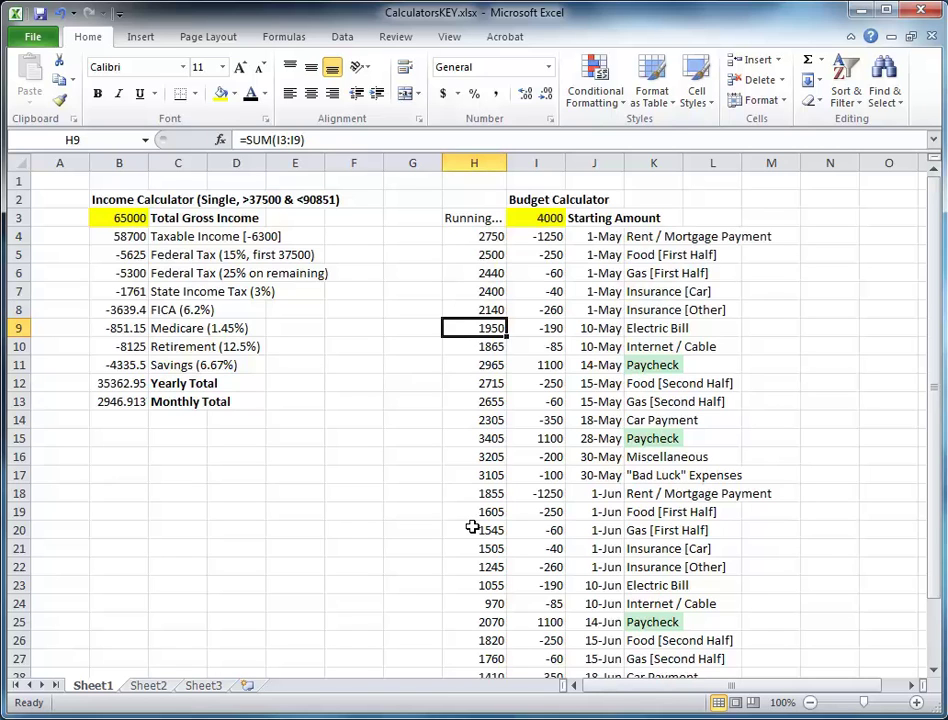
pyautogui.click(423, 255)
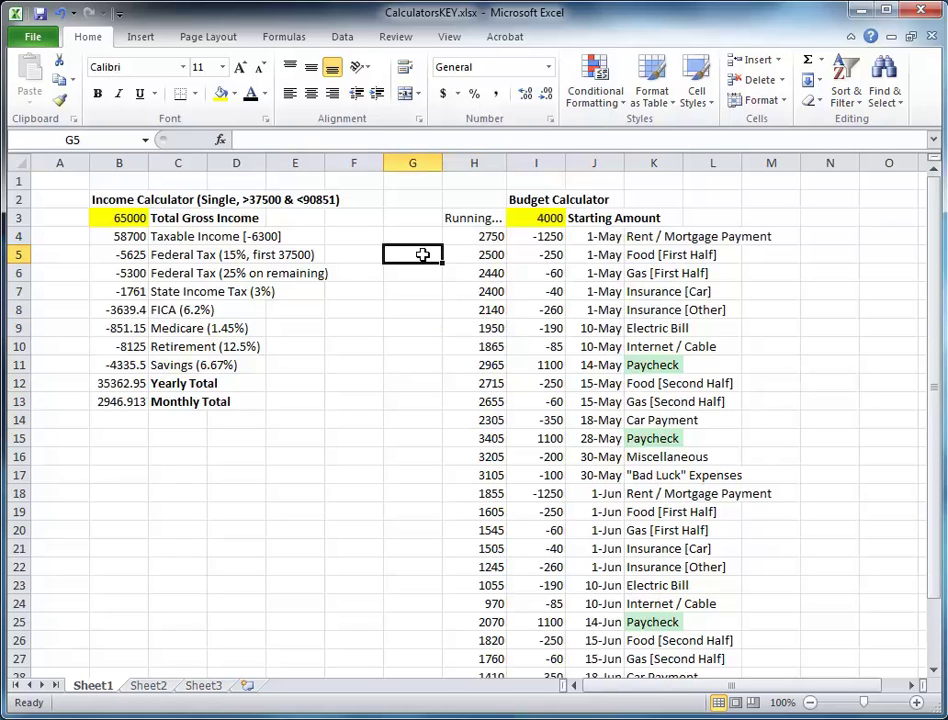
pyautogui.click(495, 256)
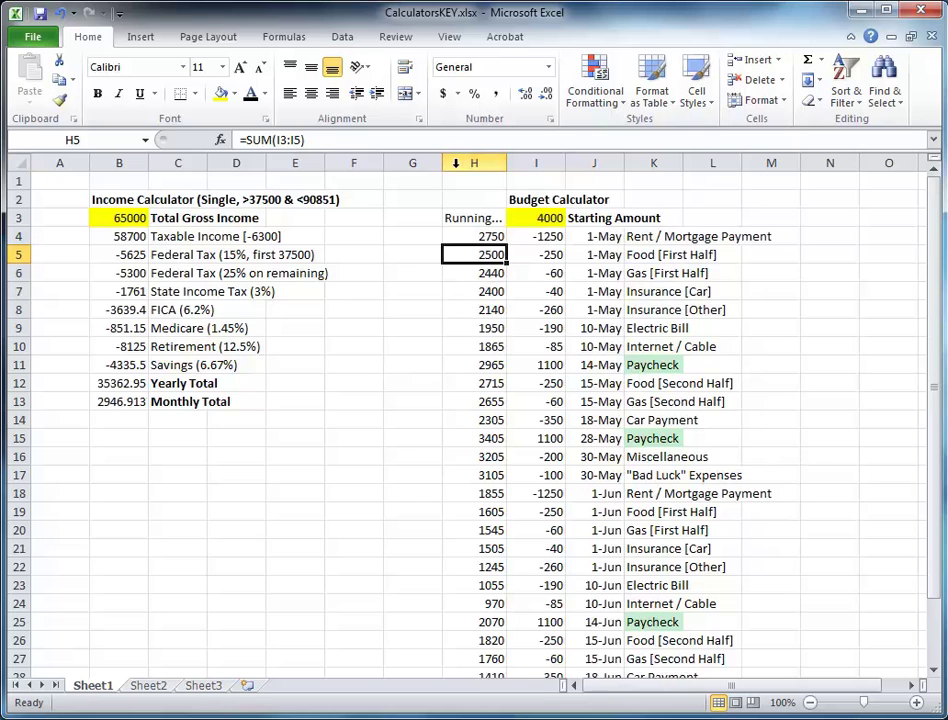
# - Add a Less Than conditional formatting rule to all of column H for values below 1000, with Light Red Fill with Dark Red Text
pyautogui.scroll(-3, 515, 490)
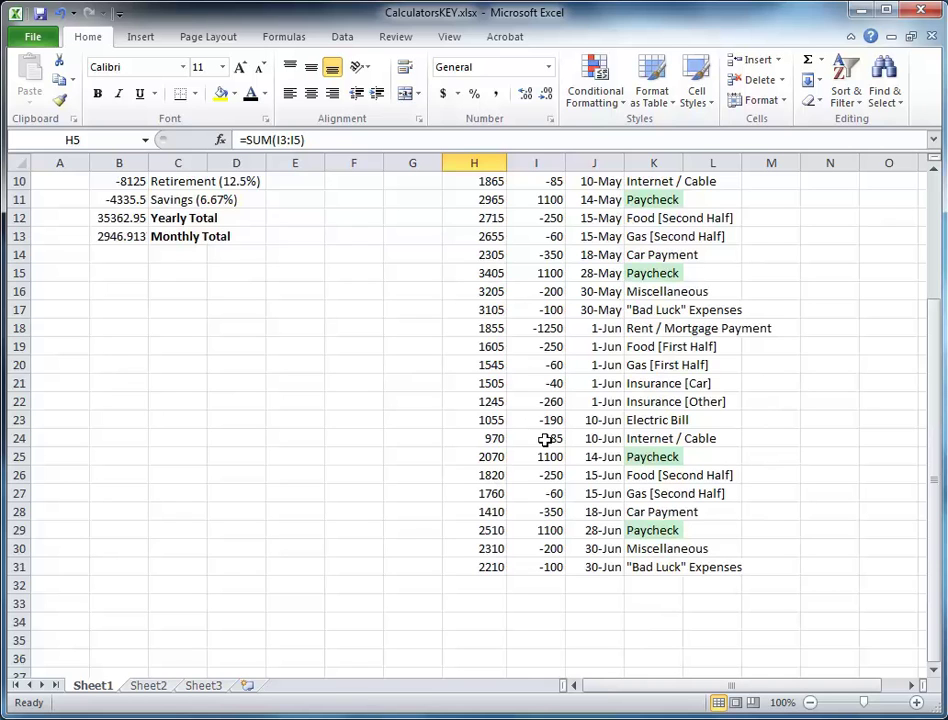
pyautogui.scroll(3, 518, 433)
pyautogui.click(461, 160)
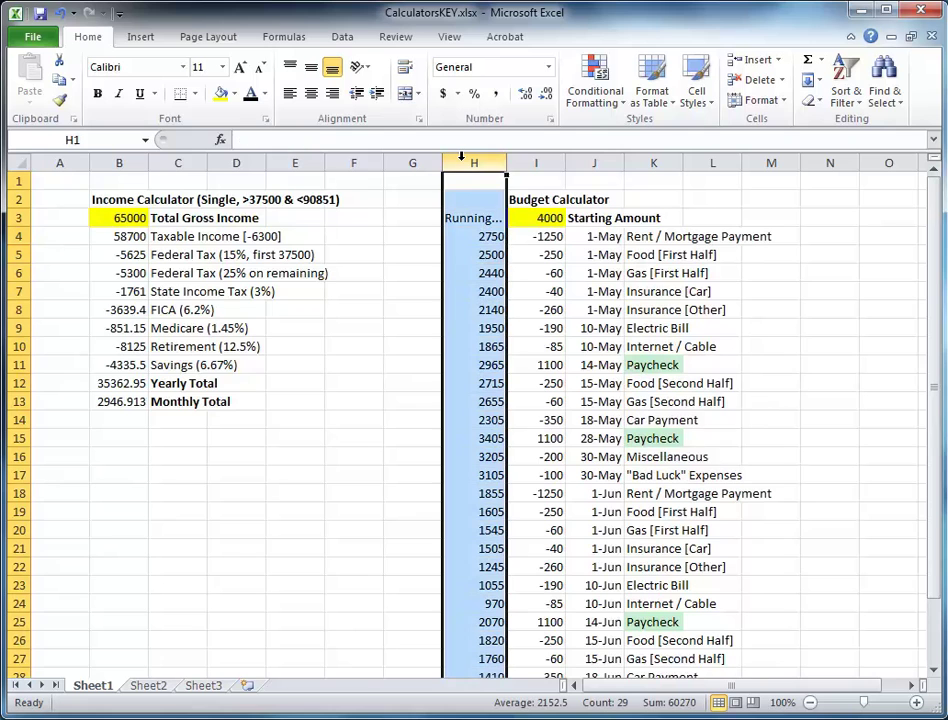
pyautogui.click(597, 97)
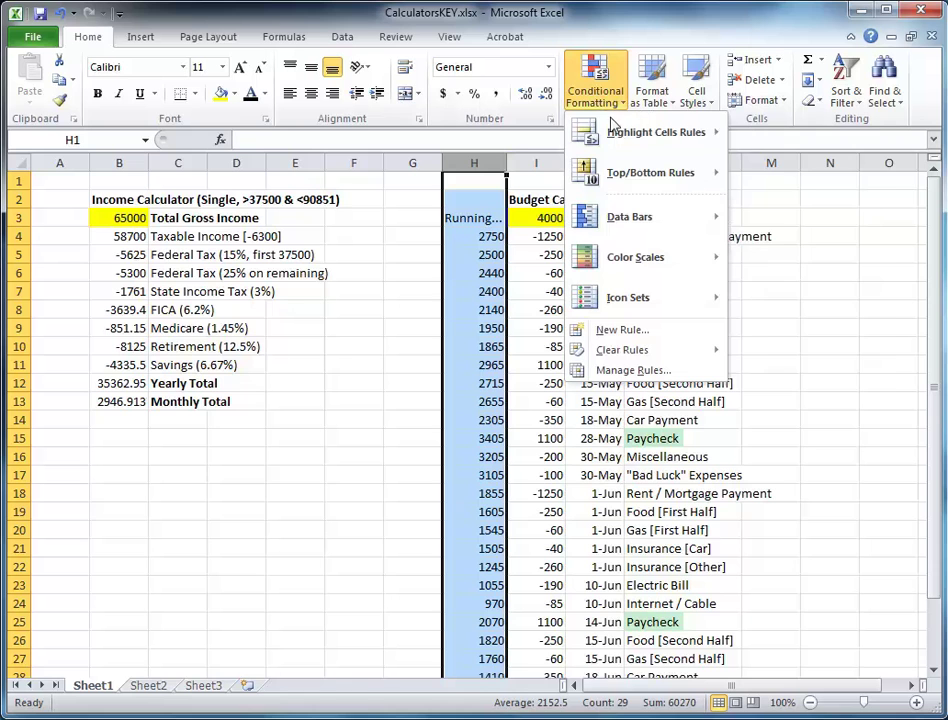
pyautogui.moveTo(641, 254)
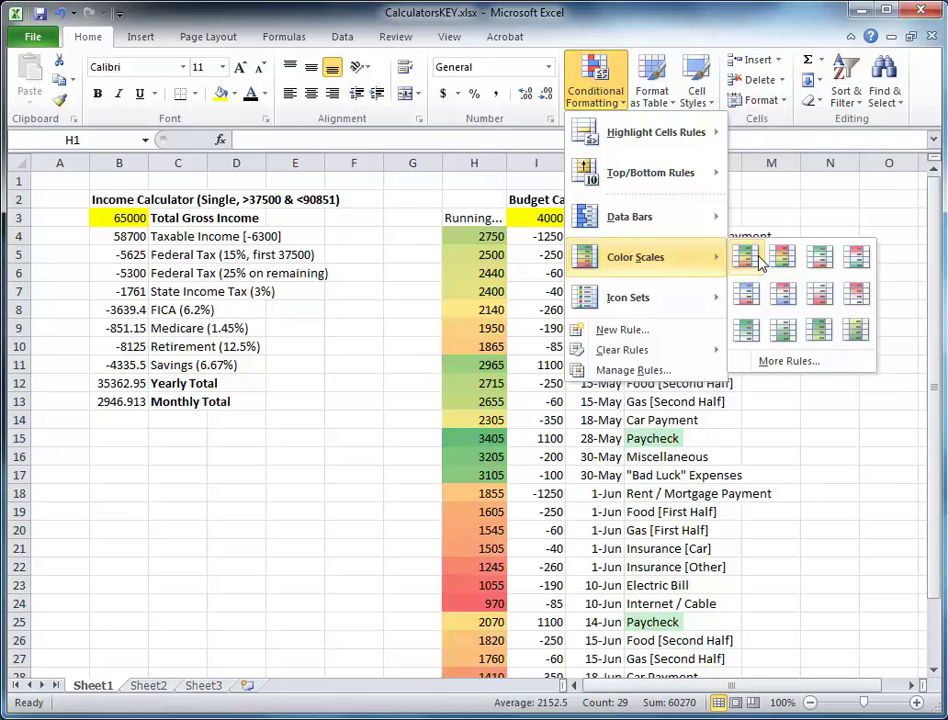
pyautogui.moveTo(660, 172)
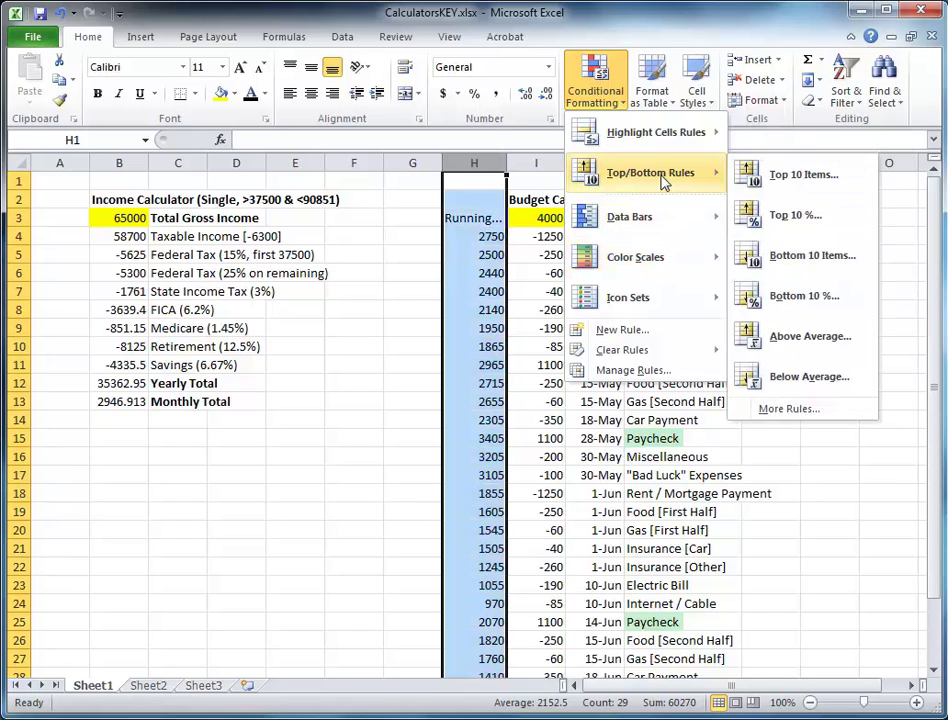
pyautogui.moveTo(667, 133)
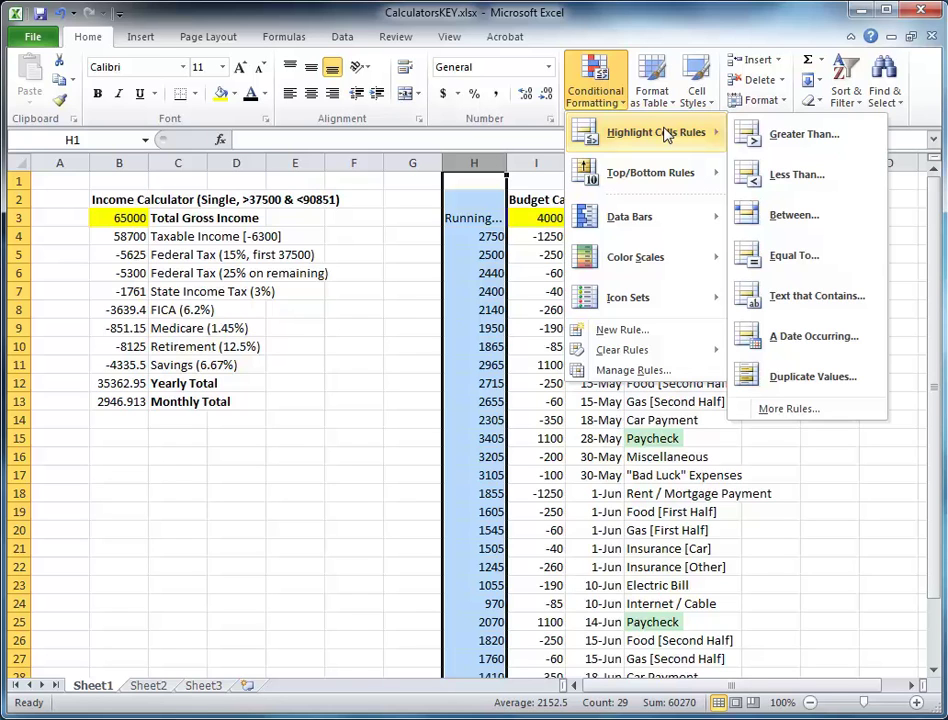
pyautogui.click(826, 176)
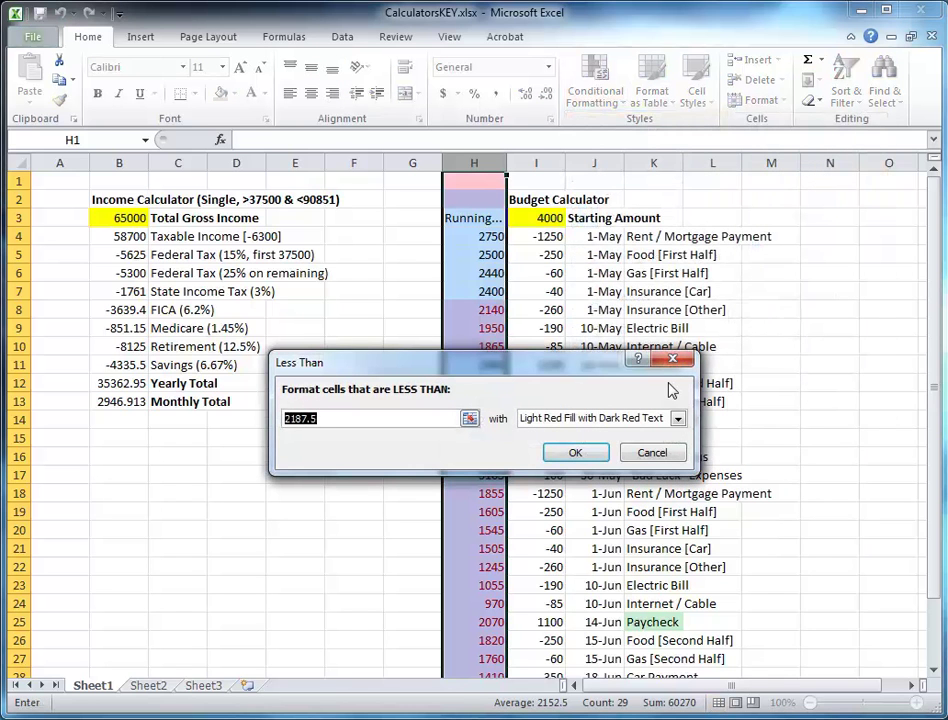
pyautogui.write('1000')
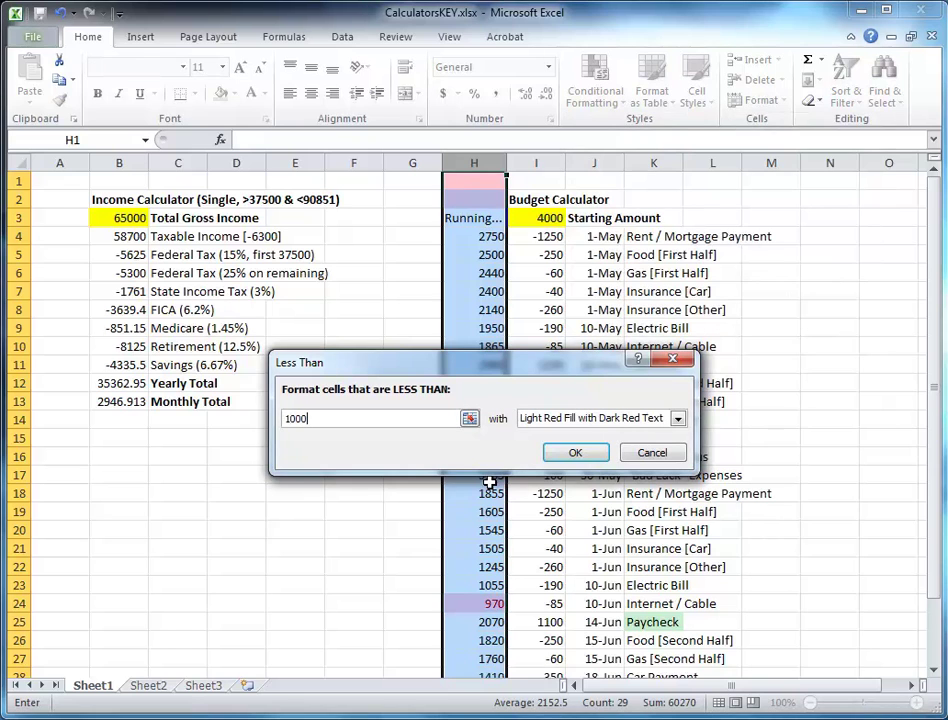
pyautogui.click(575, 455)
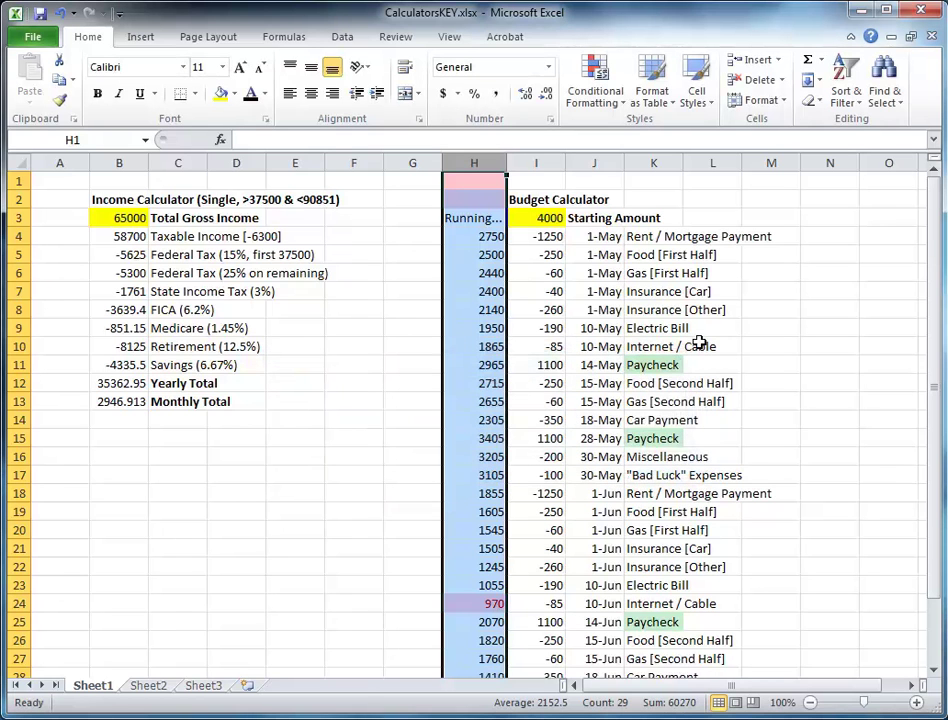
# - Inspect which cells of column H the Less Than rule highlights, including the blank cells beyond the budget entries
pyautogui.click(481, 309)
pyautogui.scroll(-1, 483, 281)
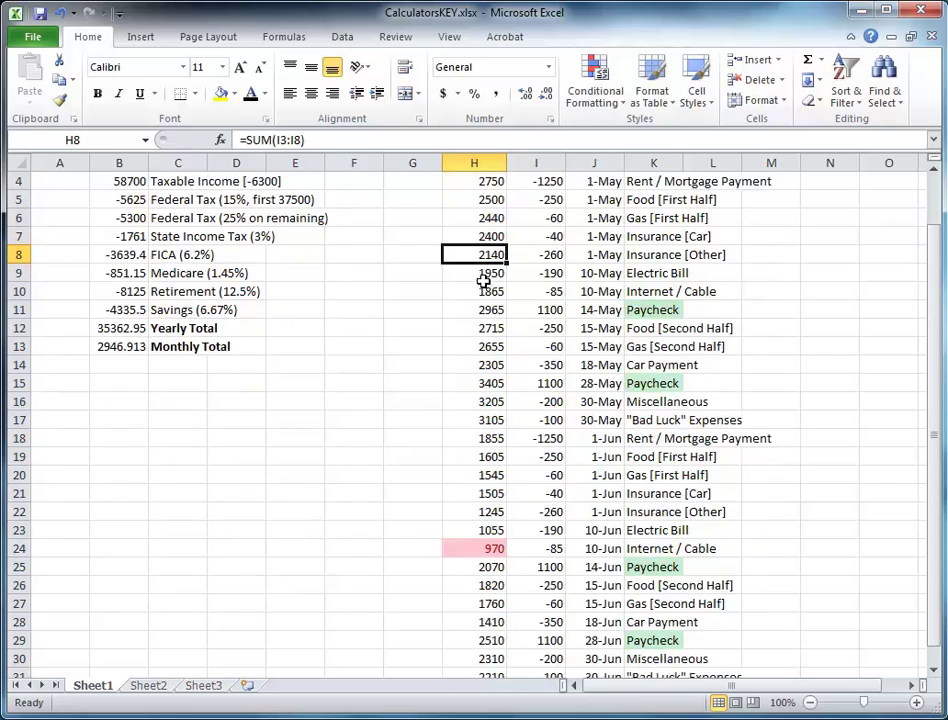
pyautogui.scroll(-3, 483, 281)
pyautogui.click(482, 383)
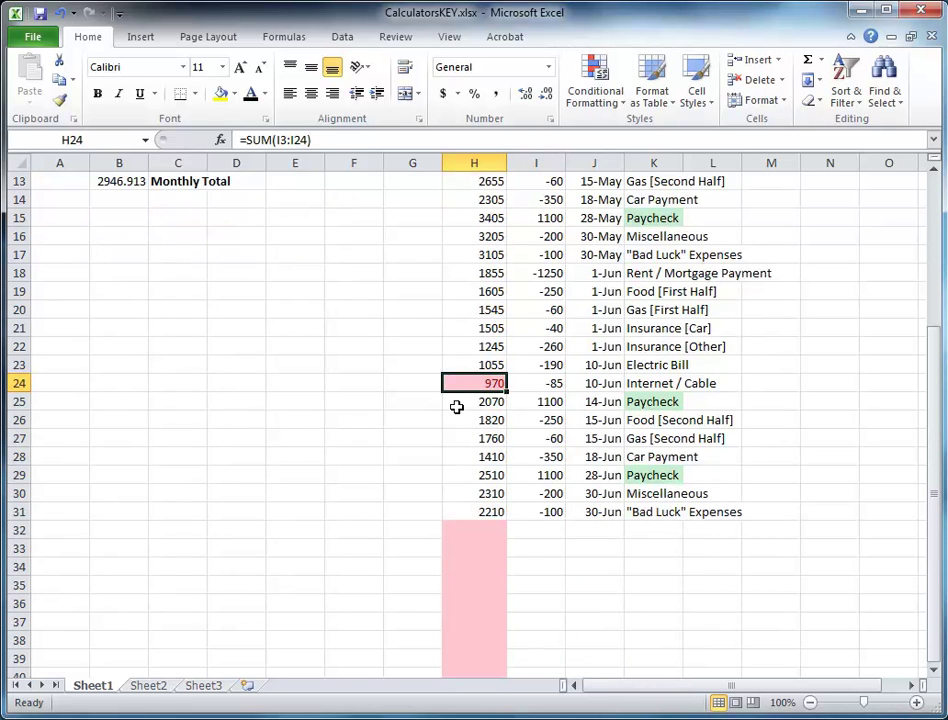
pyautogui.scroll(-8, 474, 400)
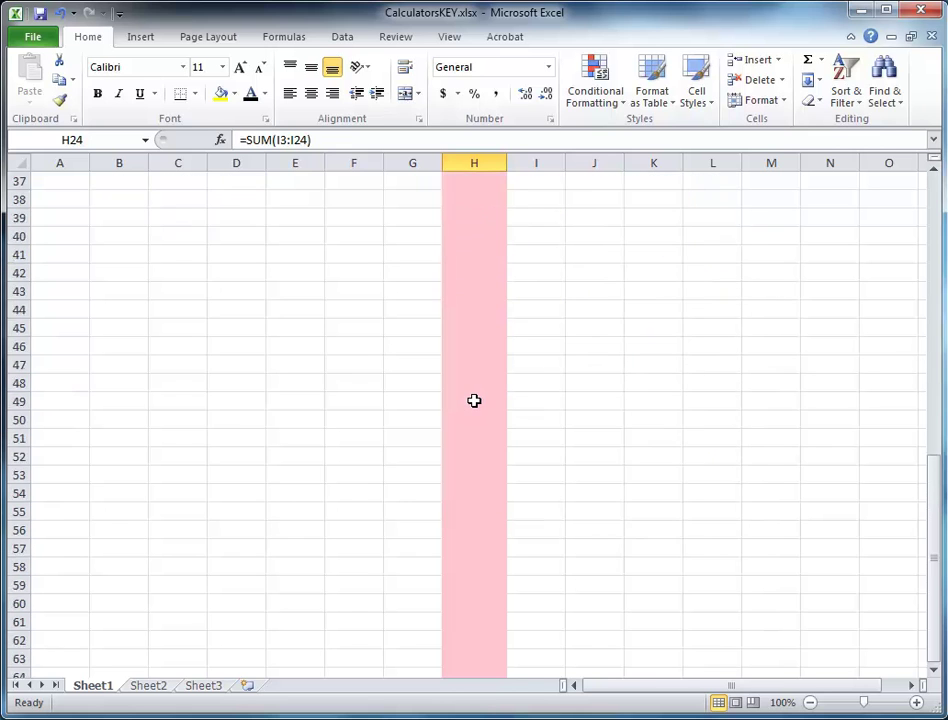
pyautogui.scroll(9, 474, 400)
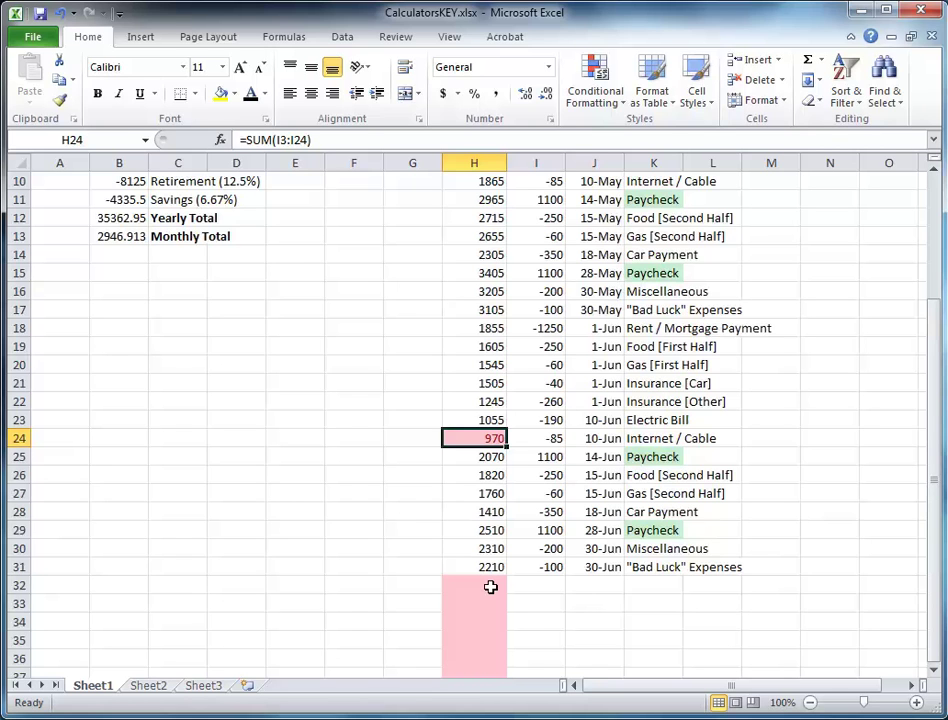
pyautogui.scroll(3, 490, 587)
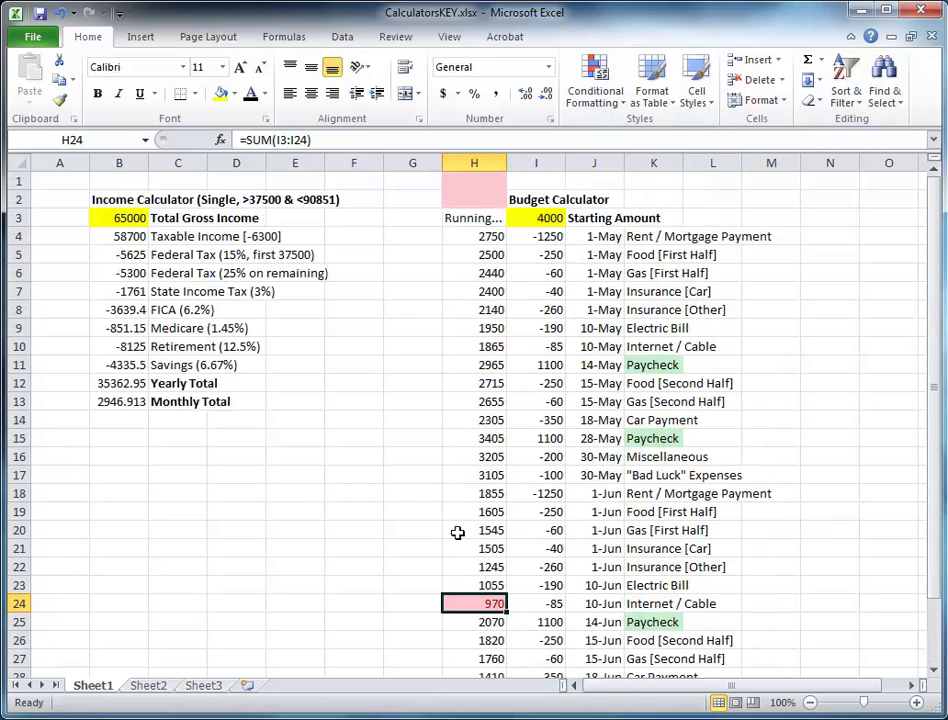
pyautogui.click(467, 588)
pyautogui.click(460, 600)
# - Add a Greater Than conditional formatting rule to column H for values above 3000, with Green Fill with Dark Green Text
pyautogui.click(469, 161)
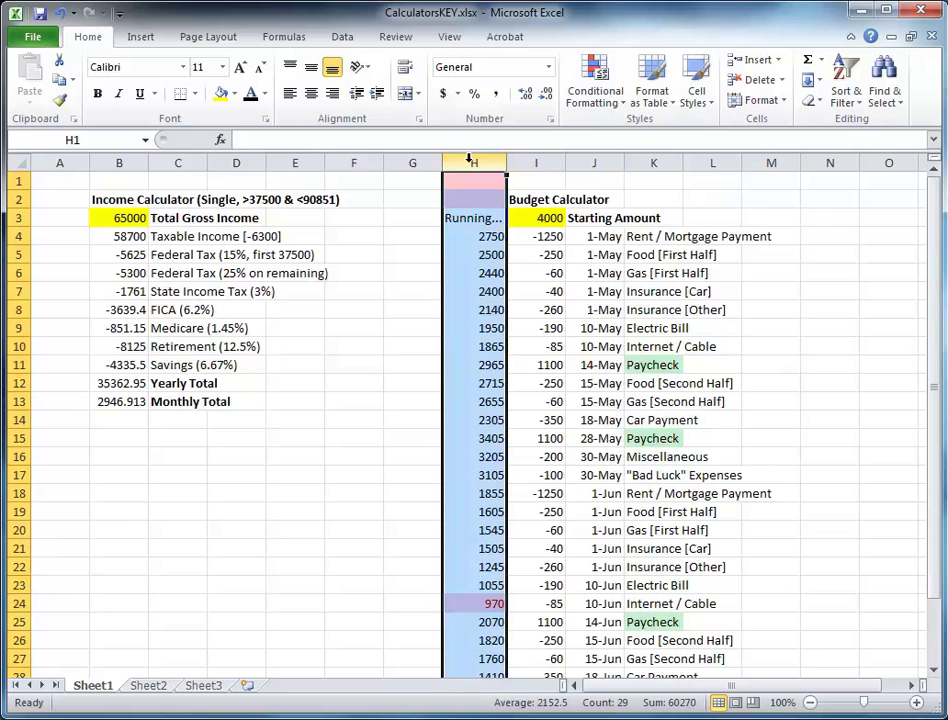
pyautogui.click(597, 91)
pyautogui.click(603, 88)
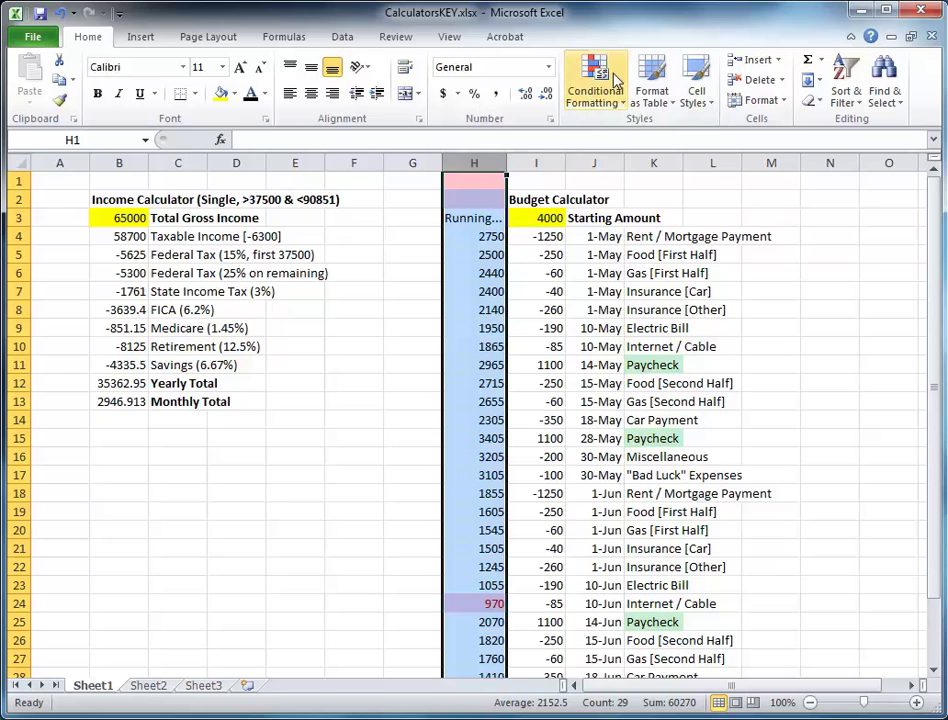
pyautogui.click(615, 85)
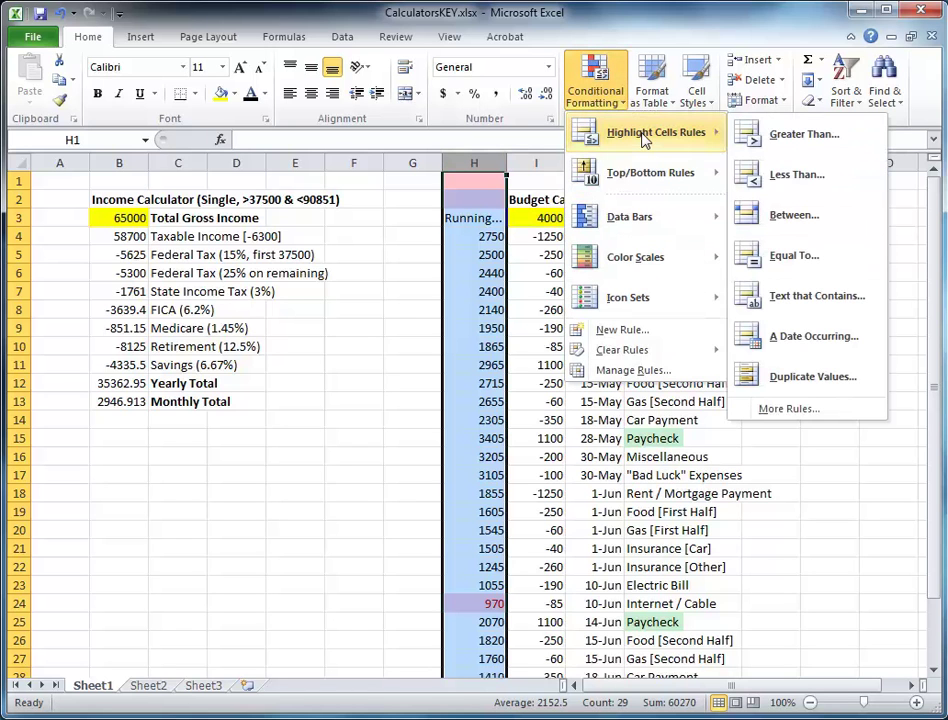
pyautogui.click(780, 137)
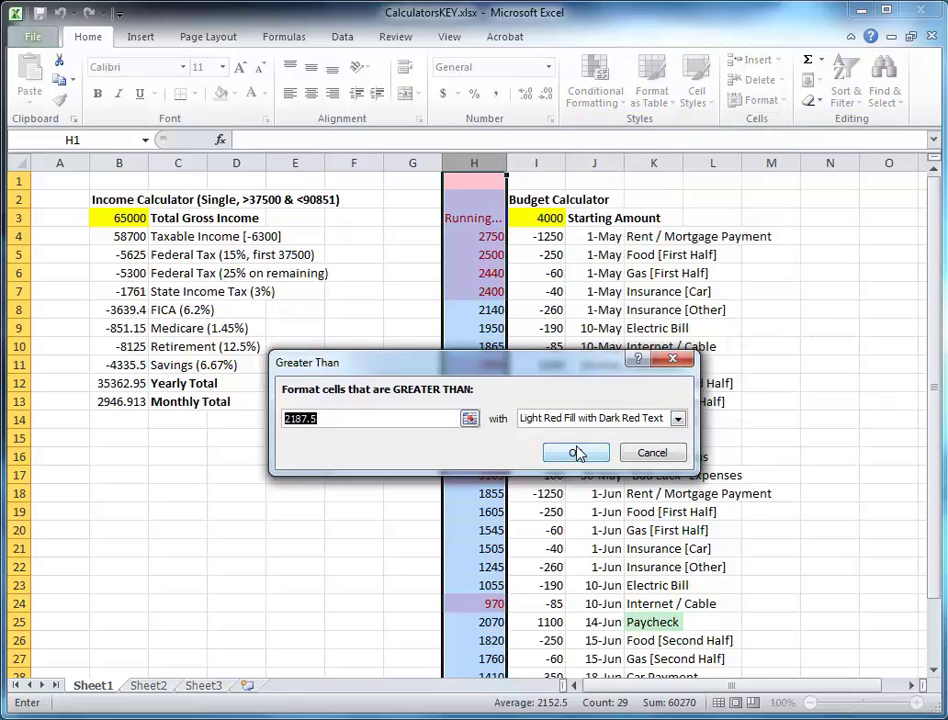
pyautogui.write('3000')
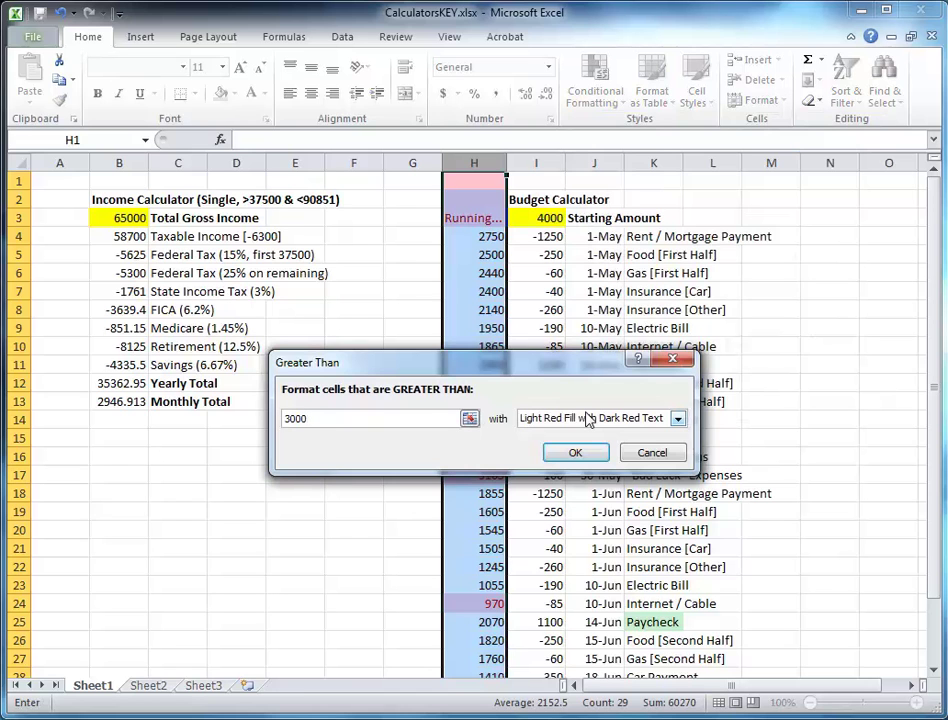
pyautogui.click(589, 420)
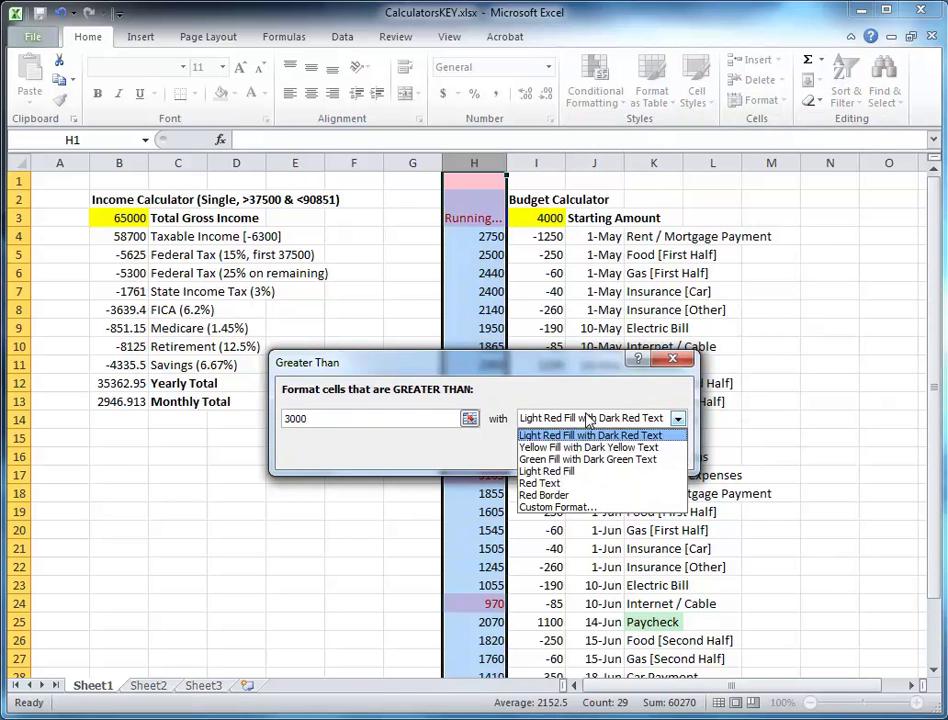
pyautogui.click(588, 460)
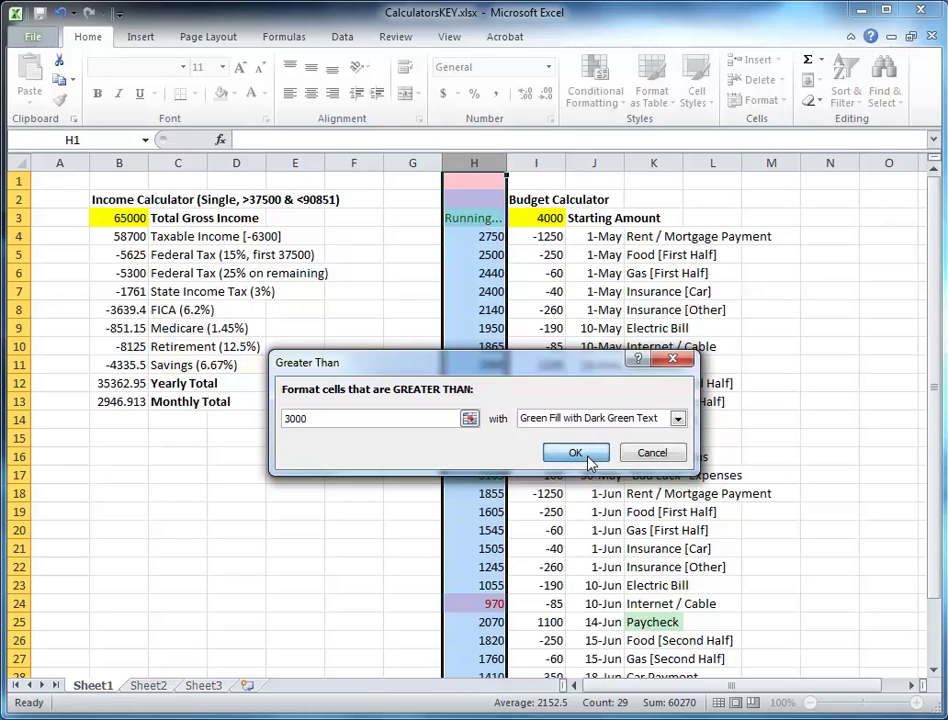
pyautogui.click(575, 453)
pyautogui.click(413, 428)
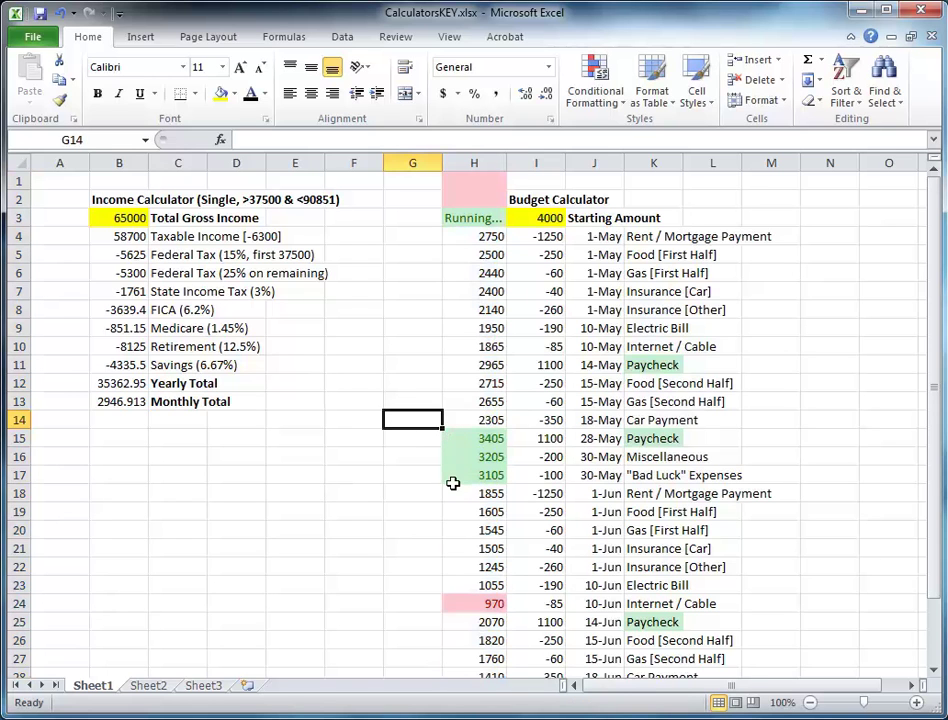
# - Review the red and green highlighting of the running totals throughout the May and June entries
pyautogui.scroll(-3, 455, 475)
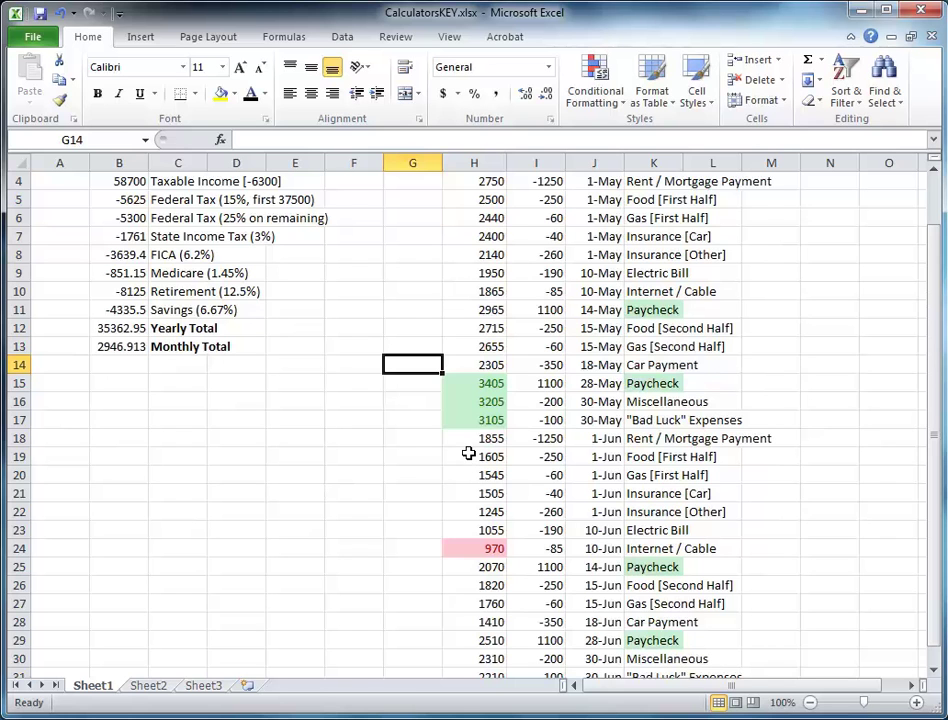
pyautogui.scroll(-4, 468, 453)
pyautogui.scroll(5, 468, 453)
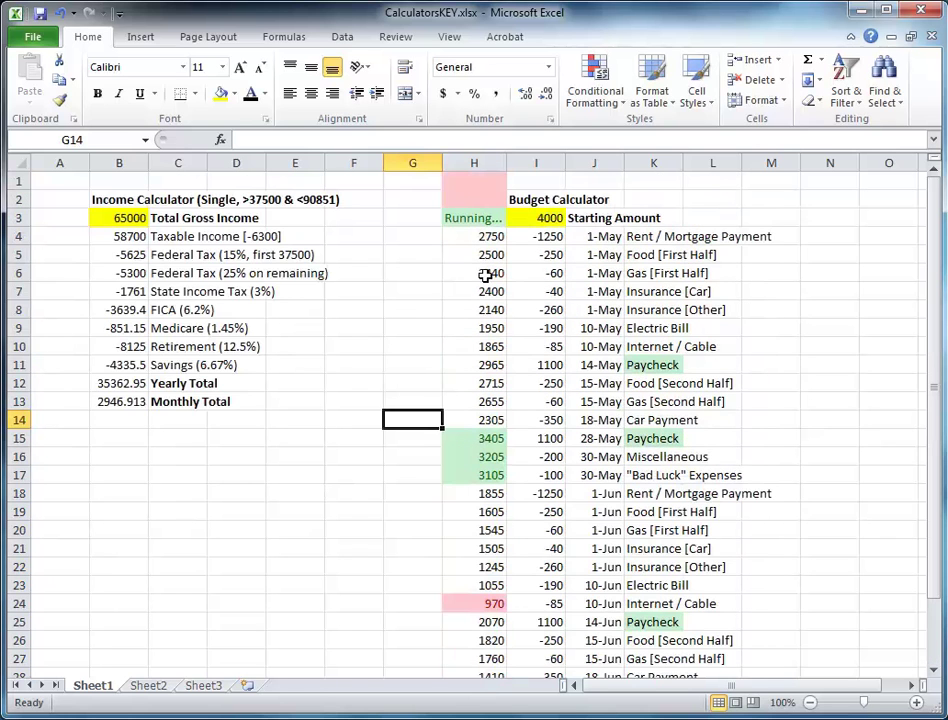
pyautogui.scroll(-2, 488, 605)
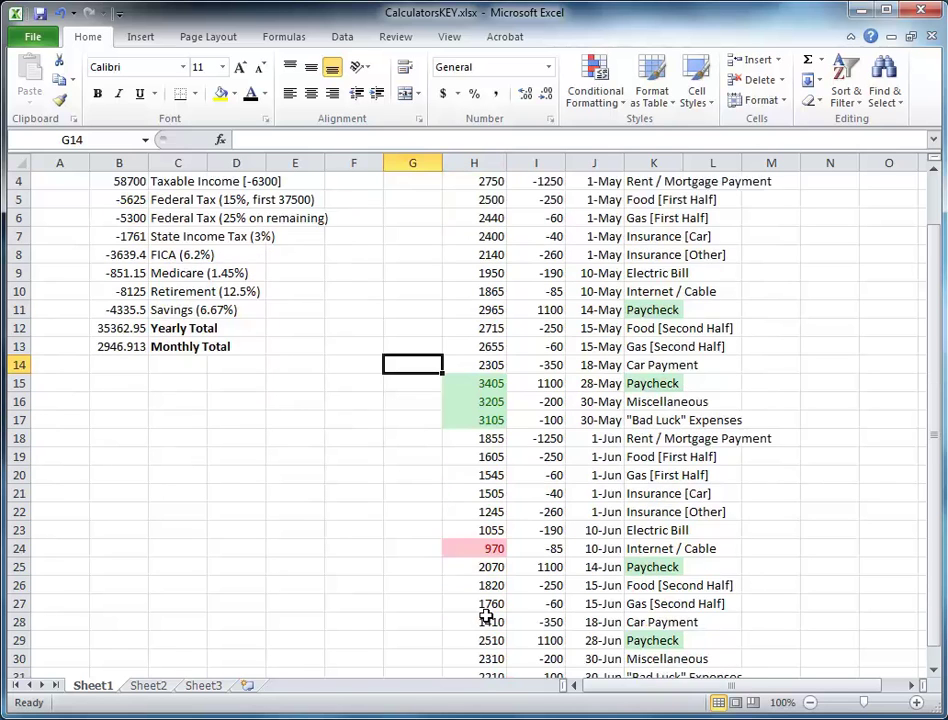
pyautogui.scroll(2, 486, 616)
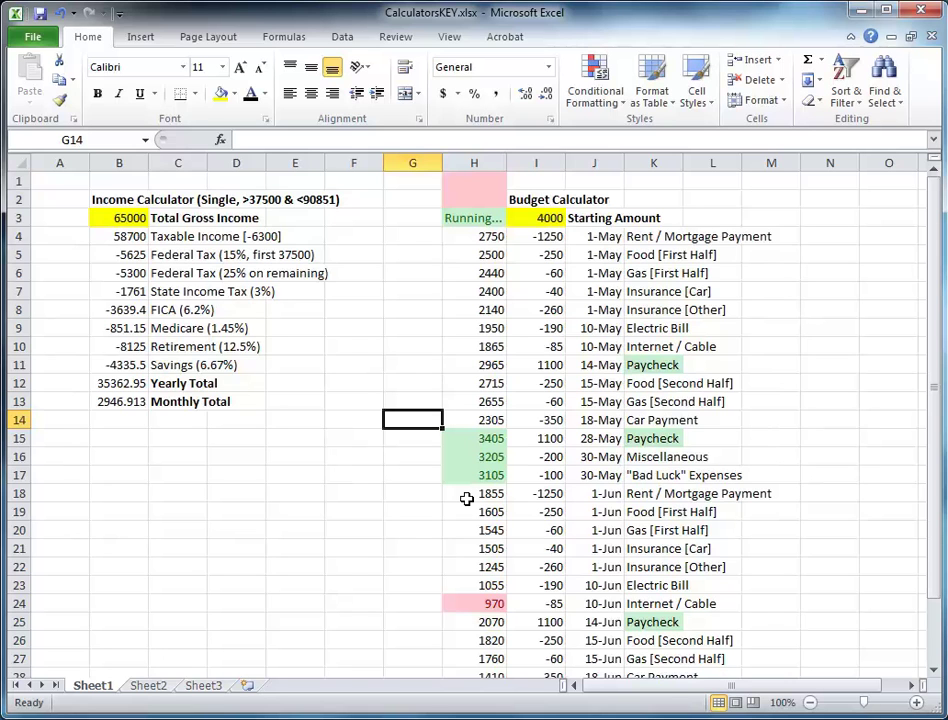
# - Open the Conditional Formatting Rules Manager for all of column H
pyautogui.scroll(-3, 466, 498)
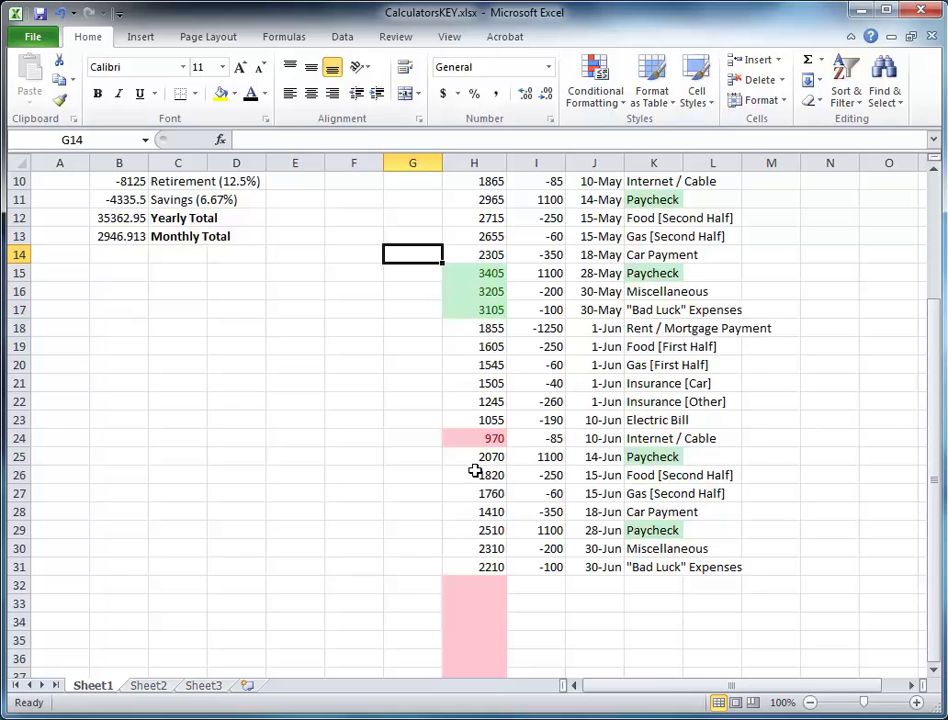
pyautogui.scroll(3, 475, 360)
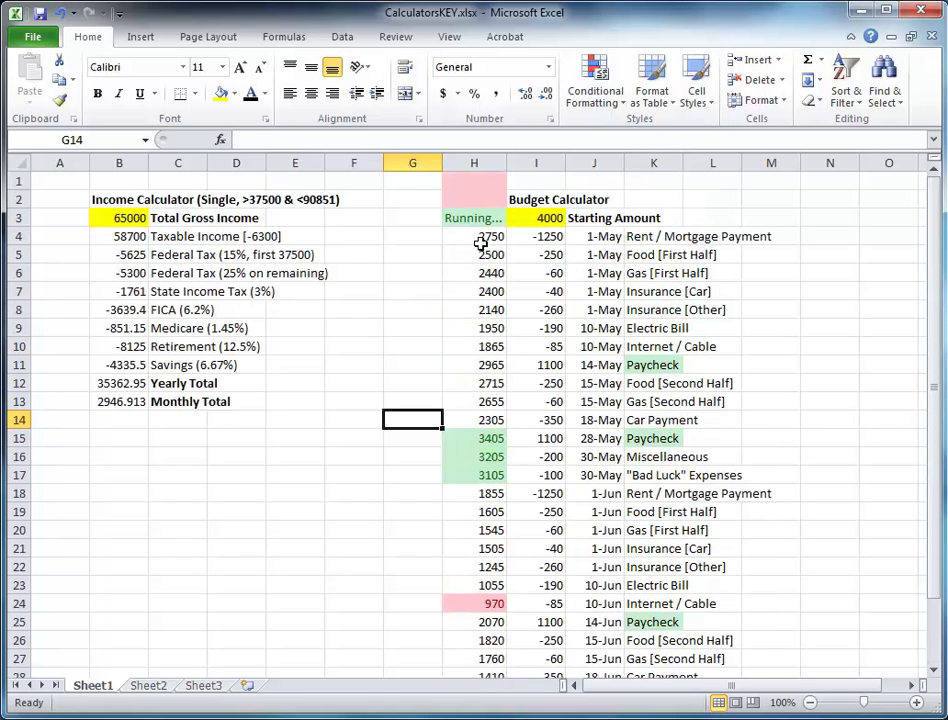
pyautogui.scroll(-2, 470, 486)
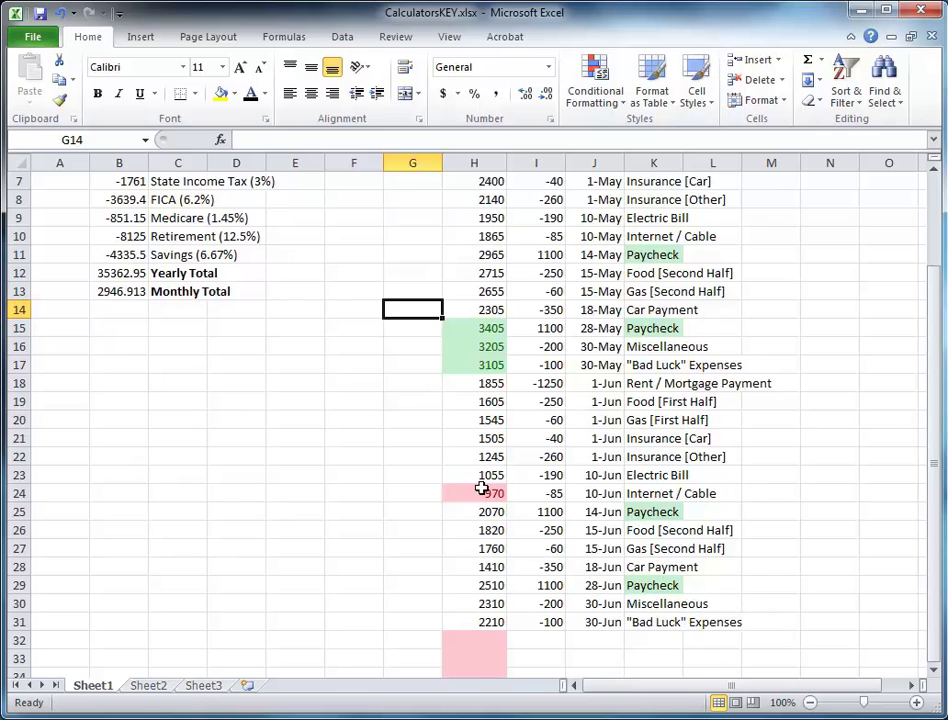
pyautogui.scroll(2, 481, 488)
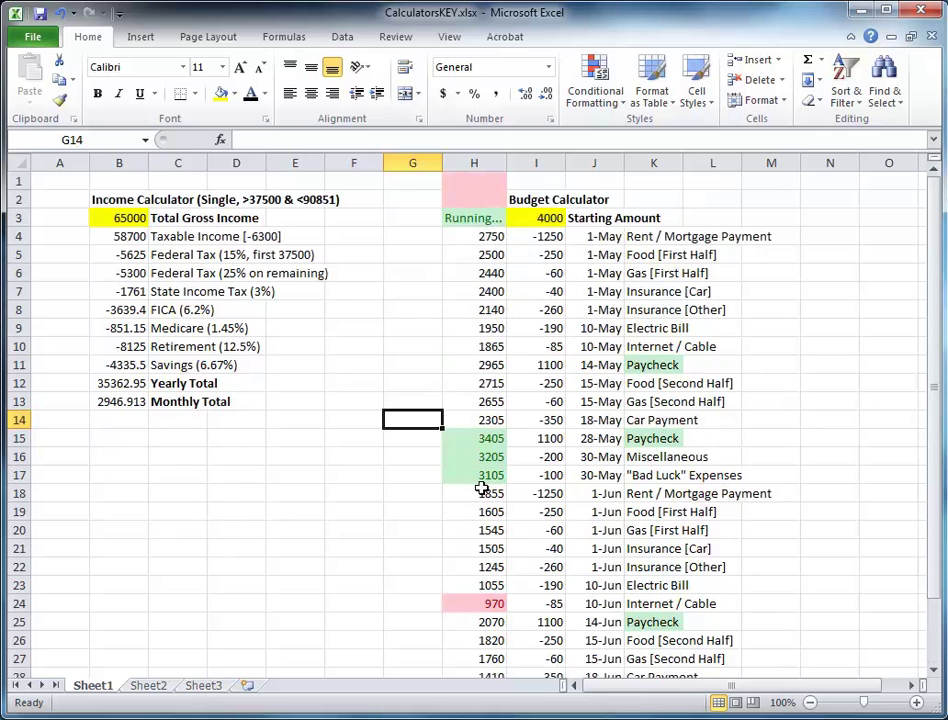
pyautogui.click(481, 162)
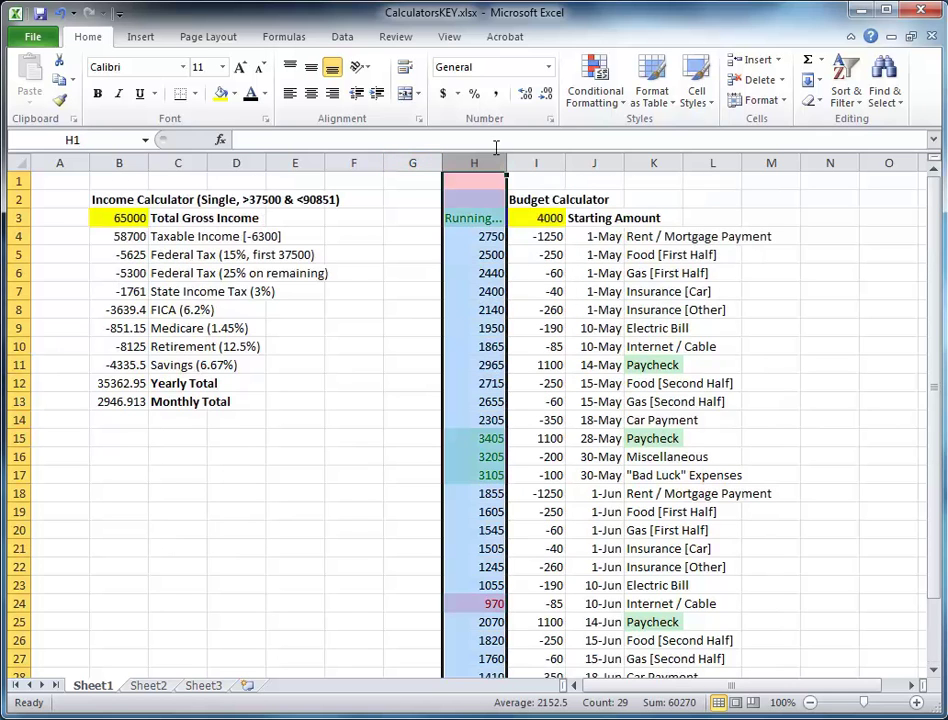
pyautogui.click(603, 97)
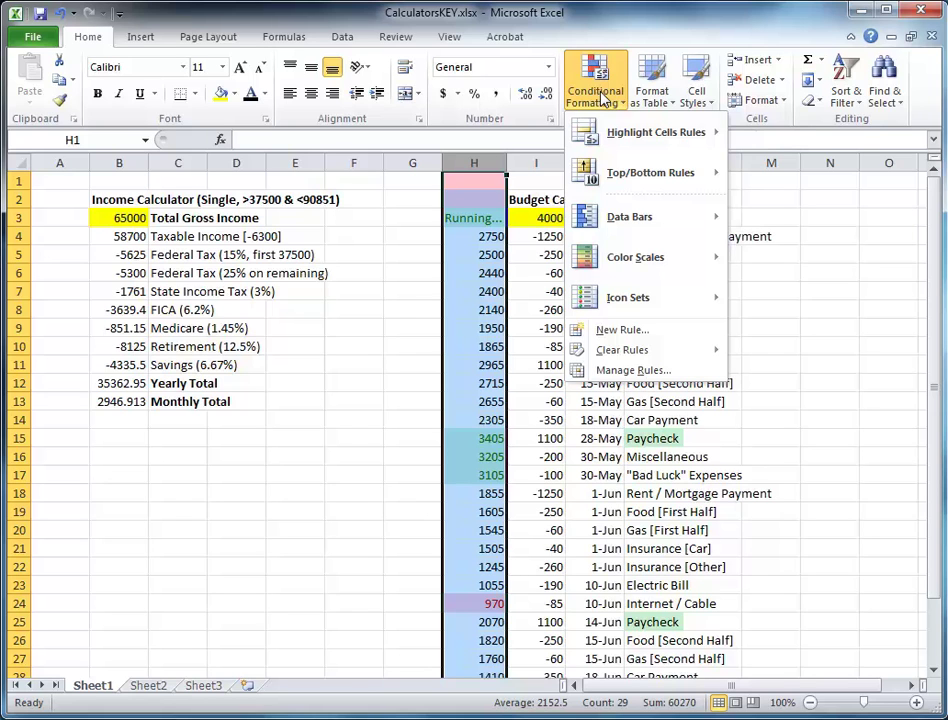
pyautogui.moveTo(645, 358)
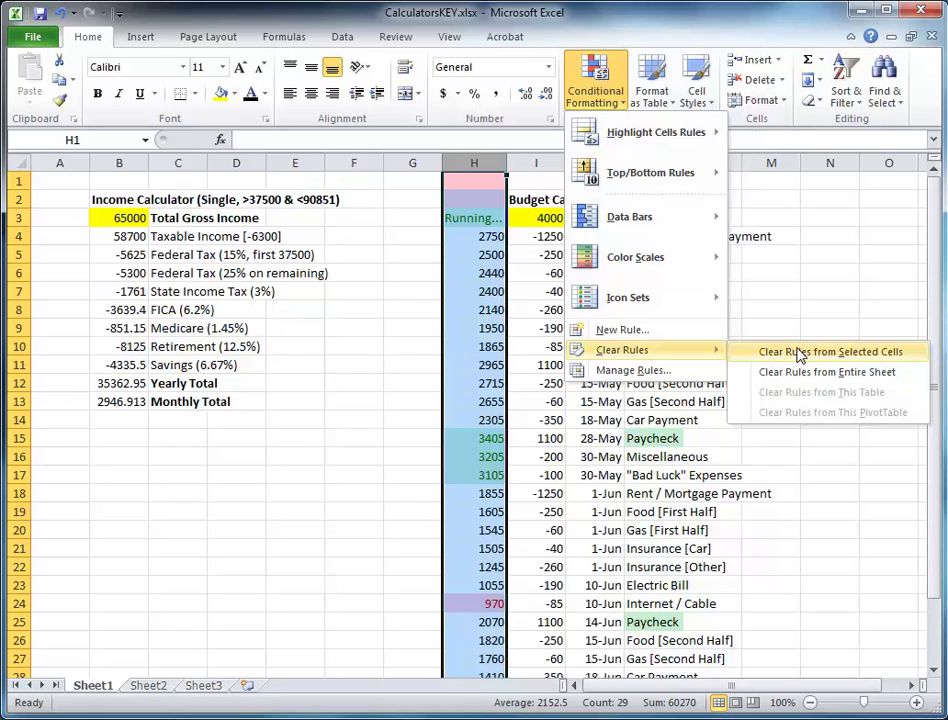
pyautogui.click(679, 370)
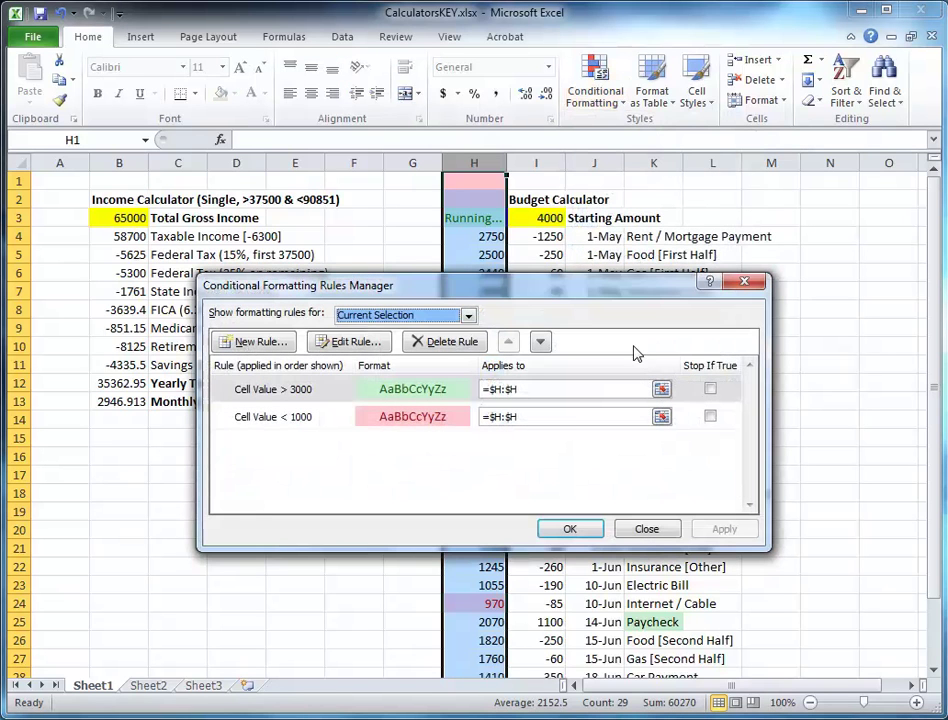
# - Edit column H's green Greater Than rule so it applies to cell values above 2500
pyautogui.click(278, 393)
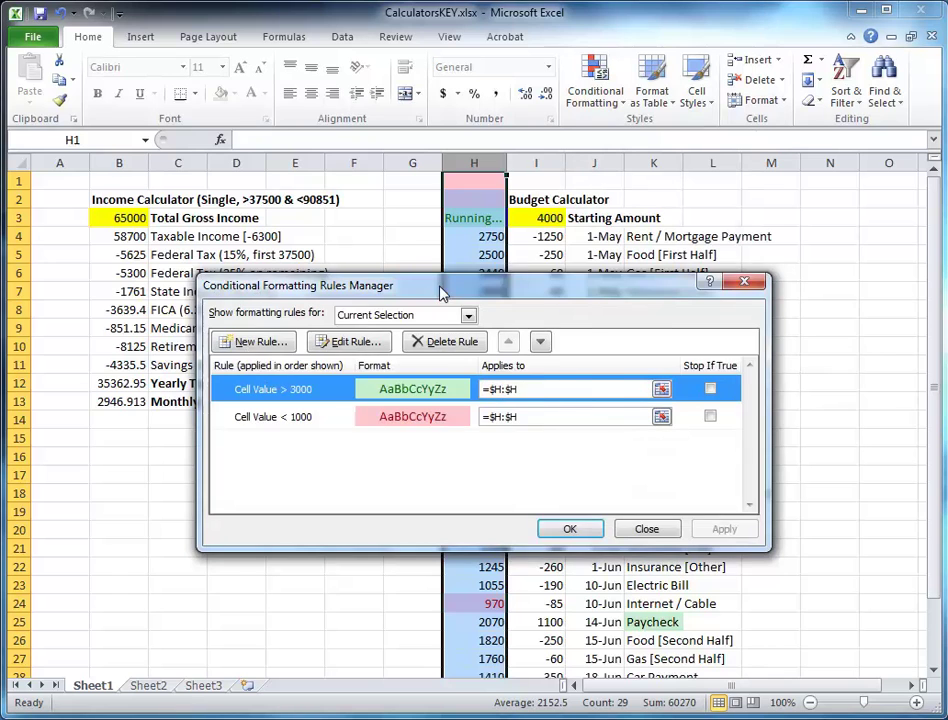
pyautogui.moveTo(443, 293); pyautogui.dragTo(0, 281)
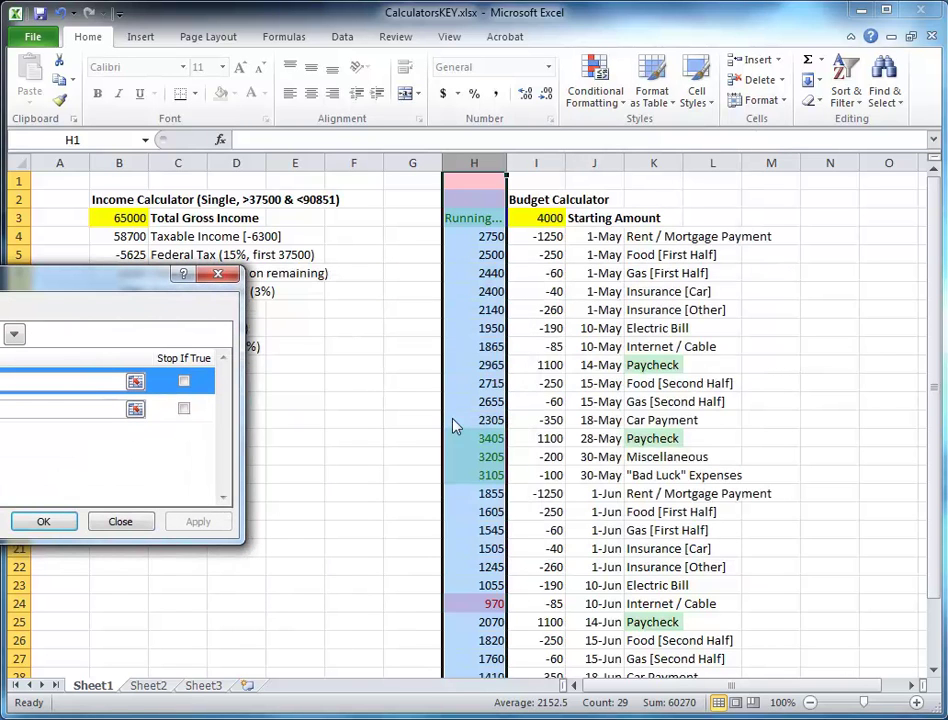
pyautogui.moveTo(5, 277); pyautogui.dragTo(233, 275)
pyautogui.click(186, 337)
pyautogui.moveTo(368, 454); pyautogui.dragTo(337, 452)
pyautogui.write('2500')
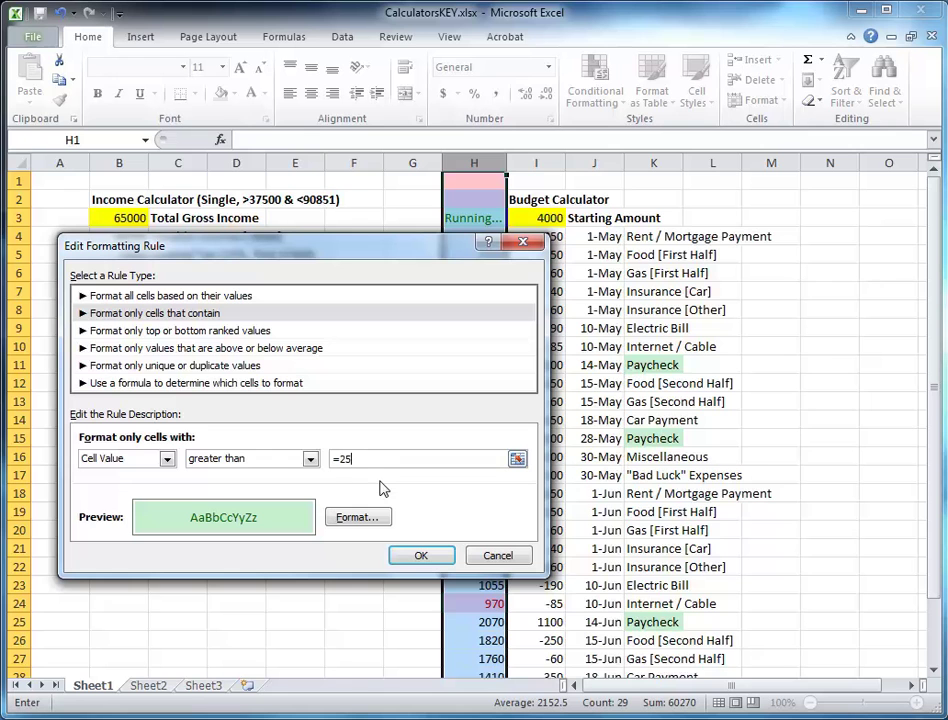
pyautogui.click(419, 556)
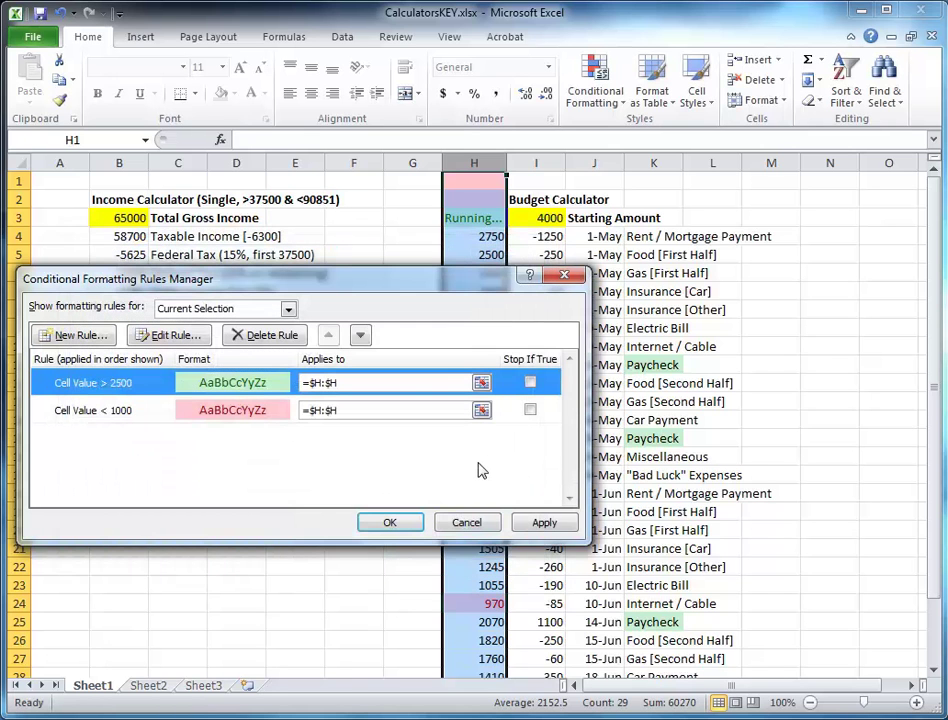
# - Edit column H's red Less Than rule to use 1500 as its limit and apply the rule changes
pyautogui.click(226, 416)
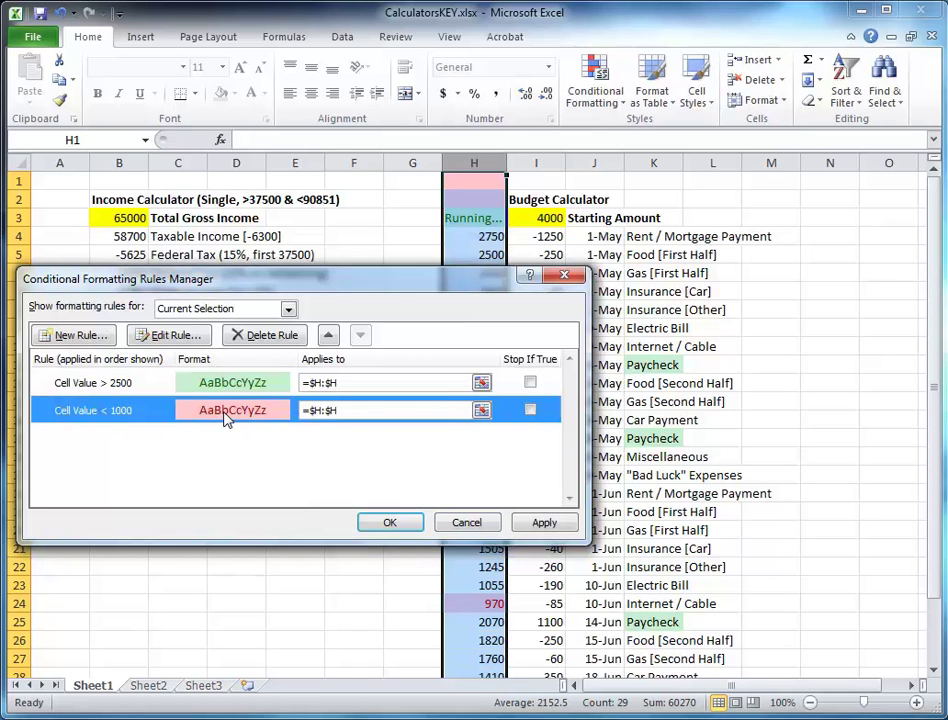
pyautogui.click(188, 337)
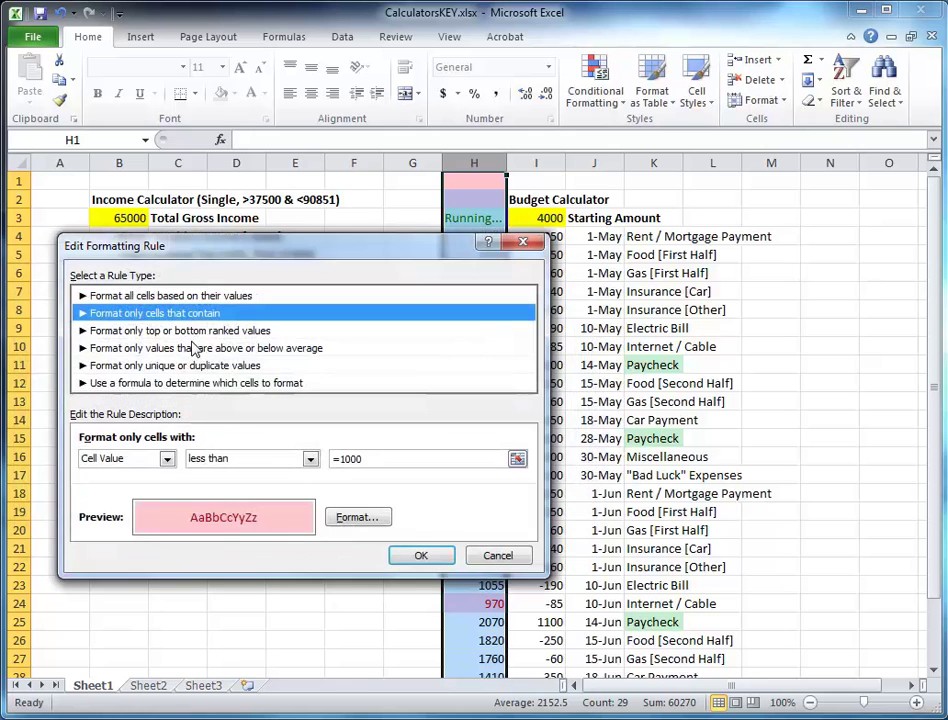
pyautogui.click(349, 458)
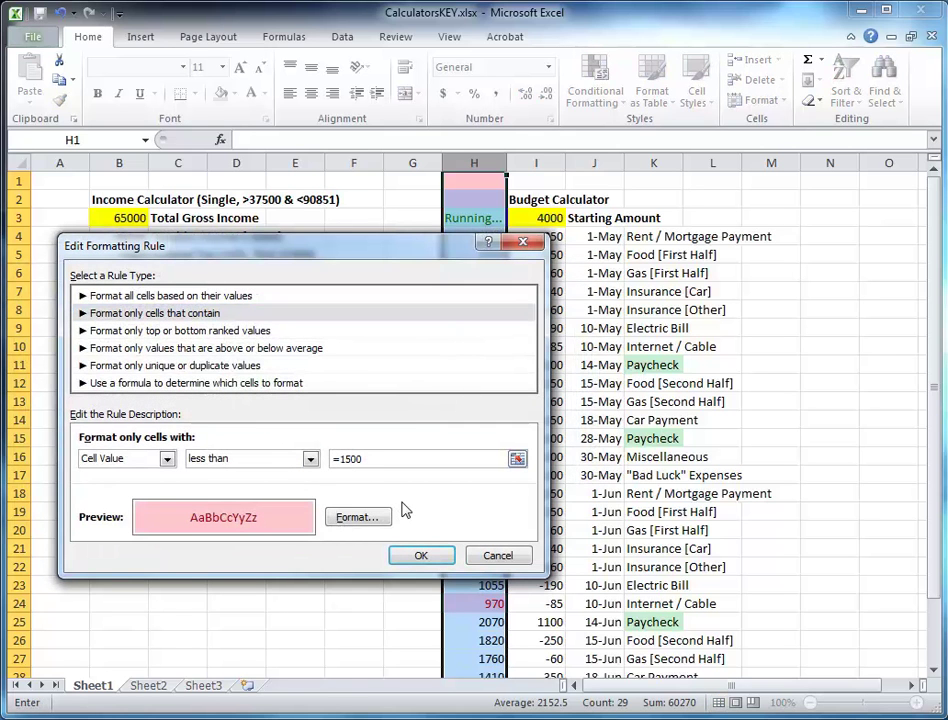
pyautogui.click(430, 560)
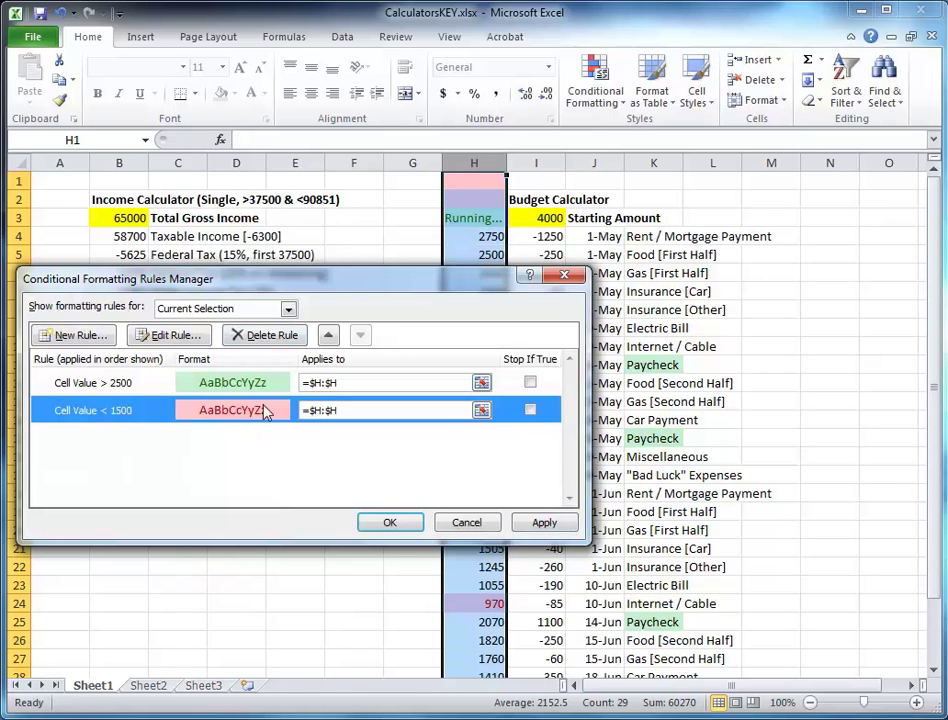
pyautogui.click(550, 529)
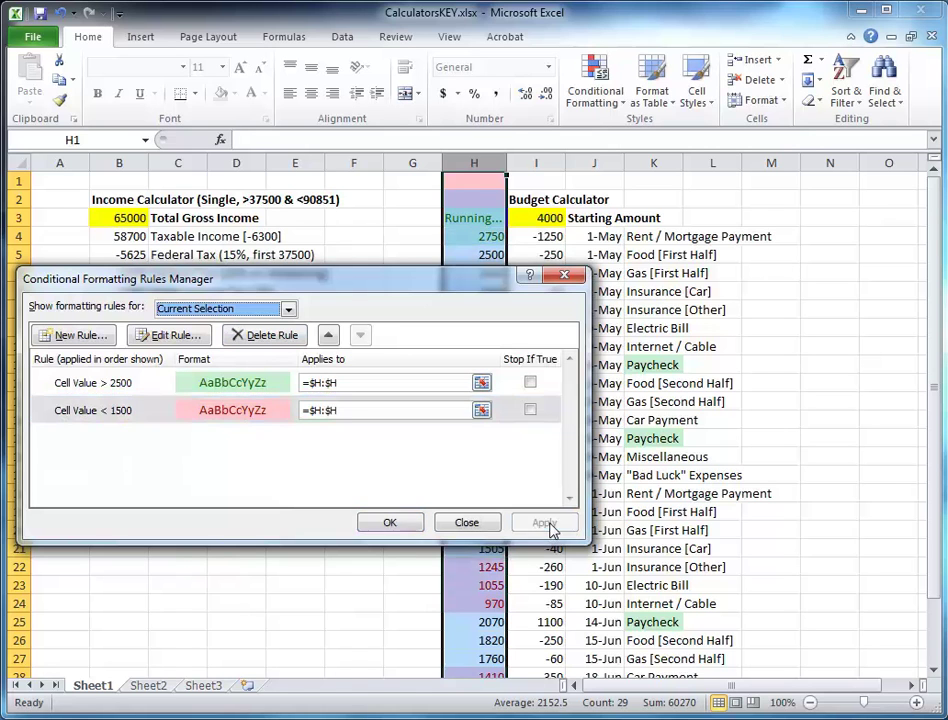
pyautogui.click(400, 527)
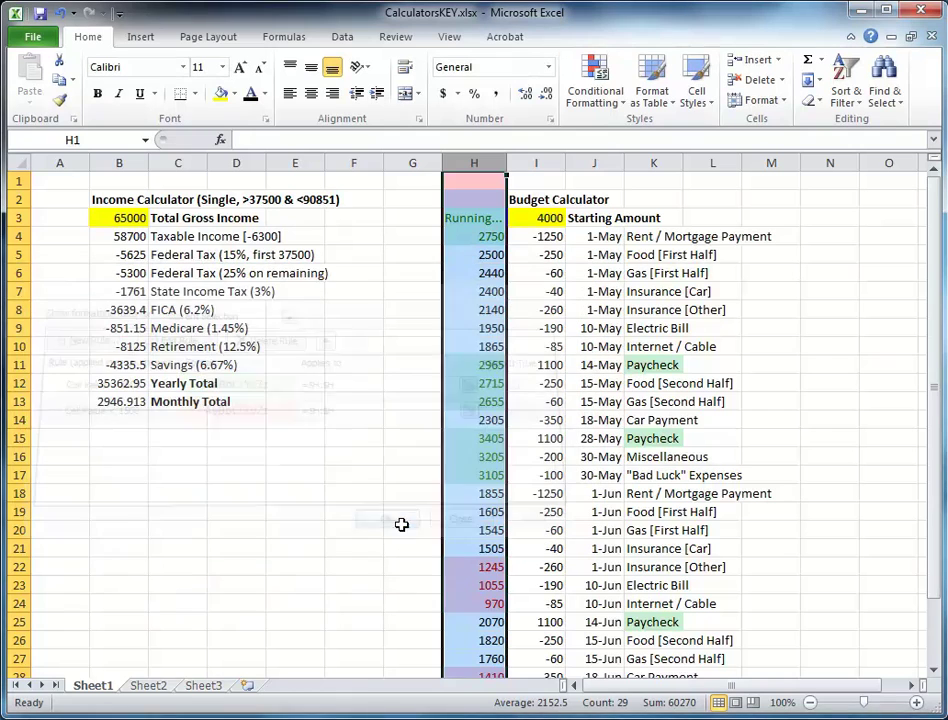
# - Check the updated red and green highlighting of the running totals across the May and June entries
pyautogui.click(428, 383)
pyautogui.scroll(-1, 434, 355)
pyautogui.scroll(-2, 435, 342)
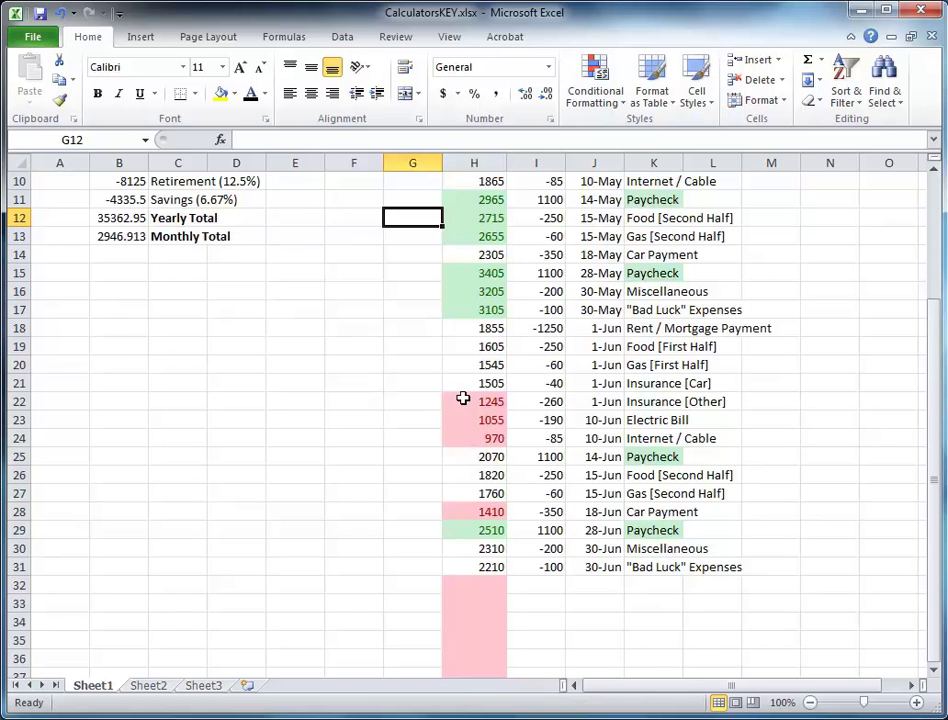
pyautogui.scroll(3, 460, 380)
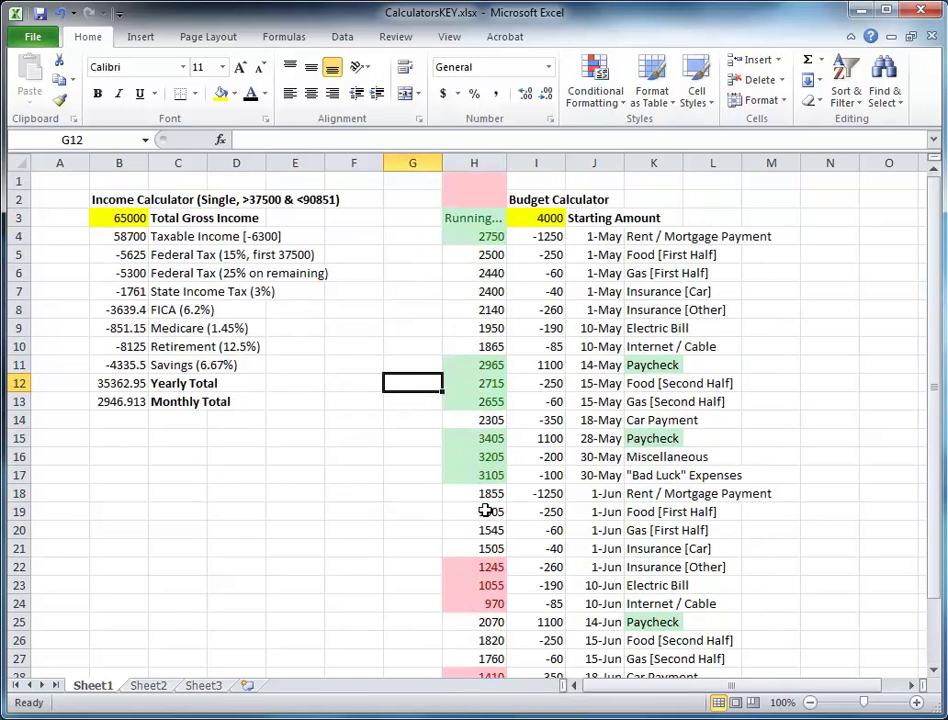
pyautogui.scroll(-3, 487, 510)
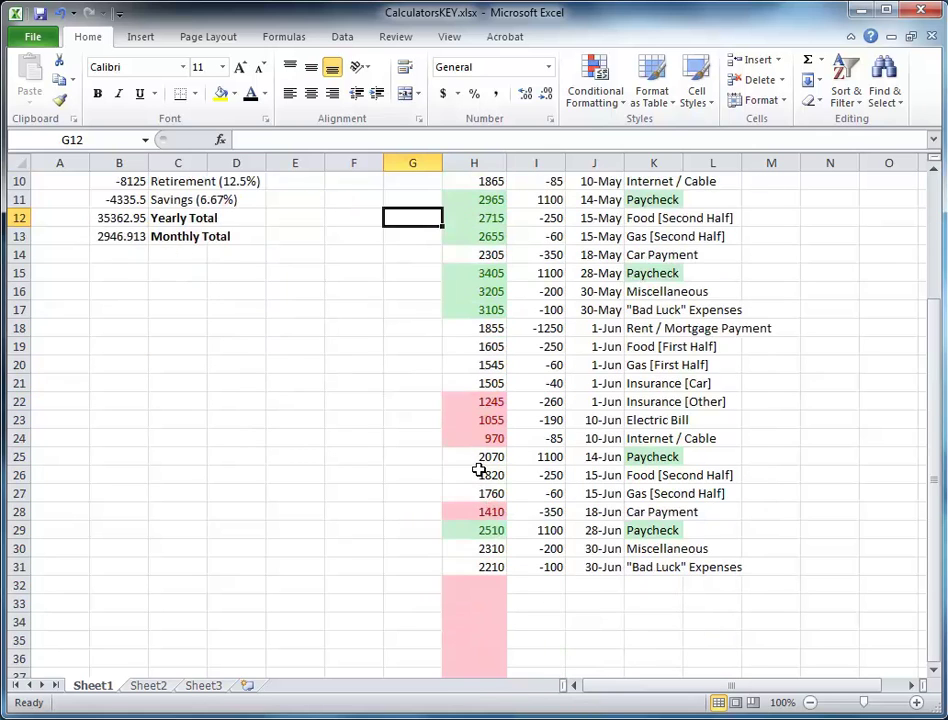
pyautogui.scroll(3, 478, 465)
# - Add a Between conditional formatting rule to column H for values from 1500 to 2500, with Yellow Fill with Dark Yellow Text
pyautogui.click(481, 166)
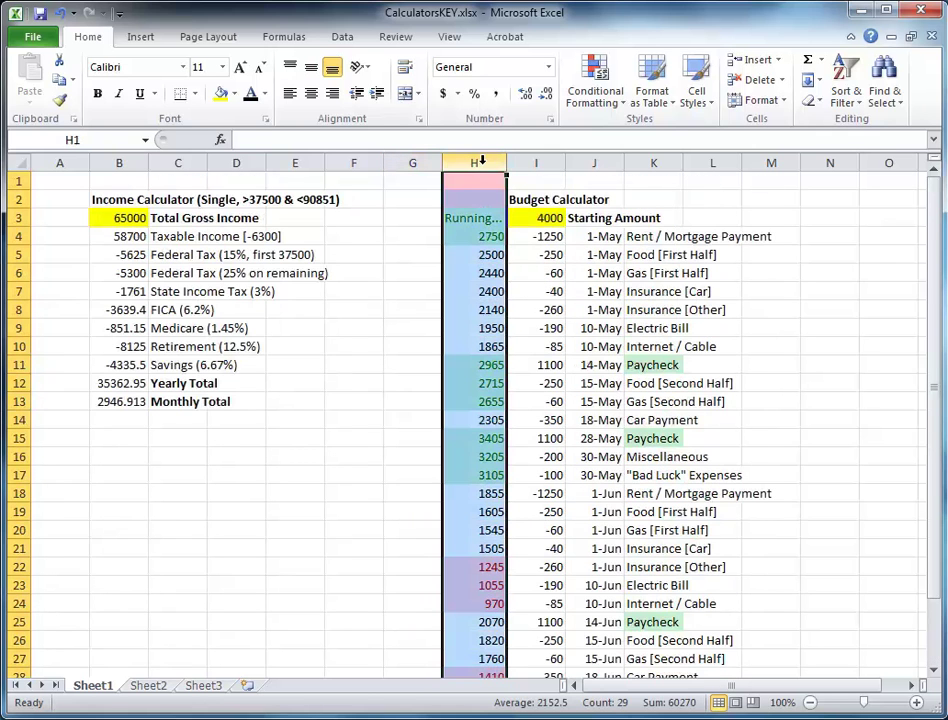
pyautogui.click(590, 78)
pyautogui.moveTo(613, 137)
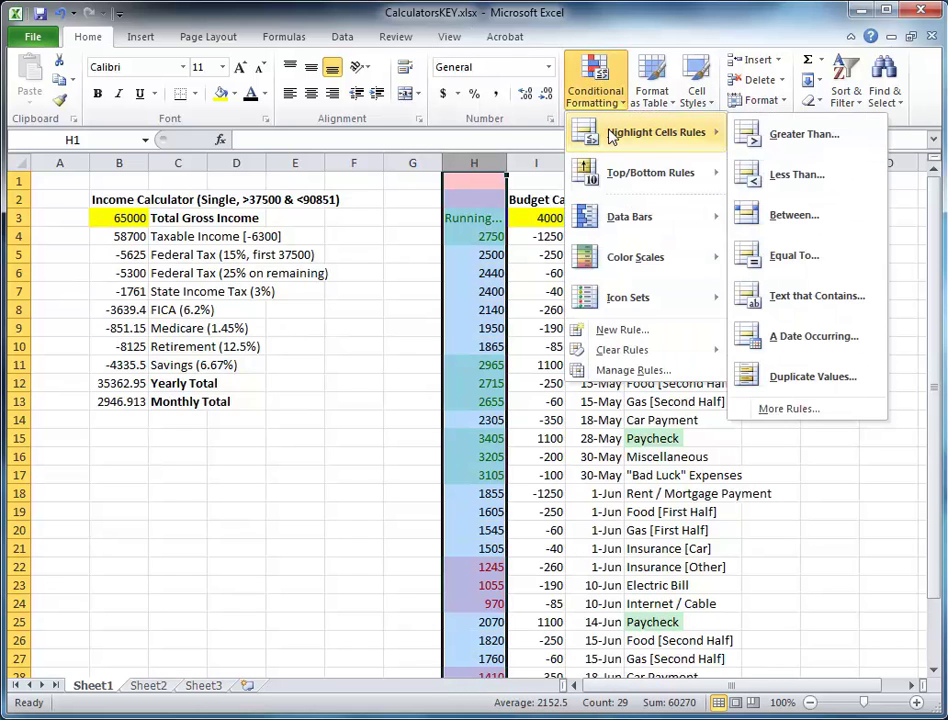
pyautogui.click(795, 216)
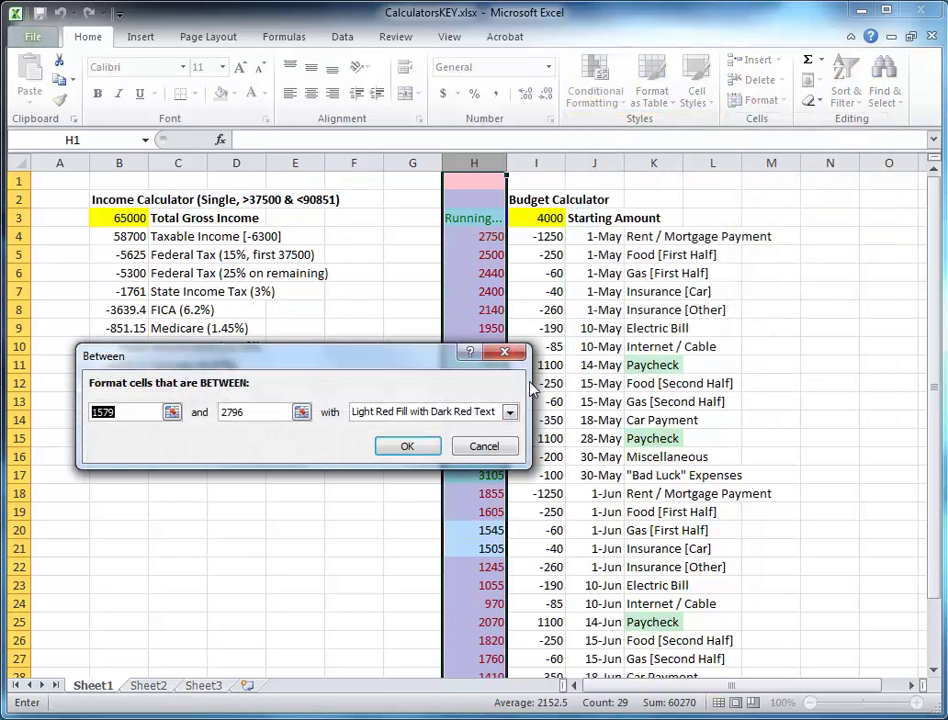
pyautogui.moveTo(380, 364); pyautogui.dragTo(449, 339)
pyautogui.write('1501')
pyautogui.press('BackSpace')
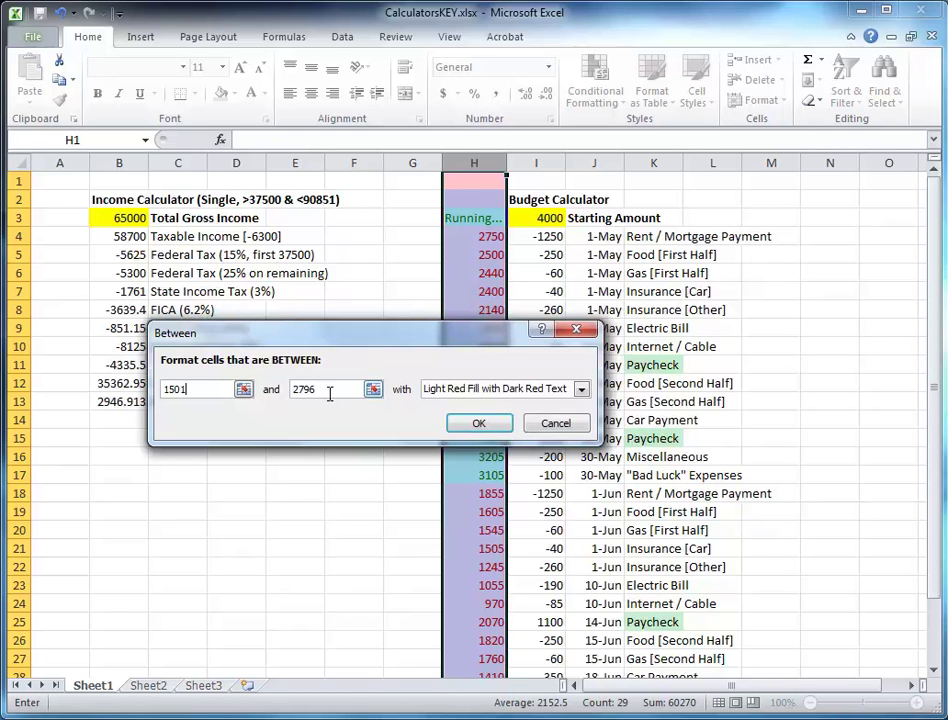
pyautogui.press('BackSpace')
pyautogui.write('0')
pyautogui.moveTo(332, 391); pyautogui.dragTo(290, 394)
pyautogui.write('2500')
pyautogui.click(508, 397)
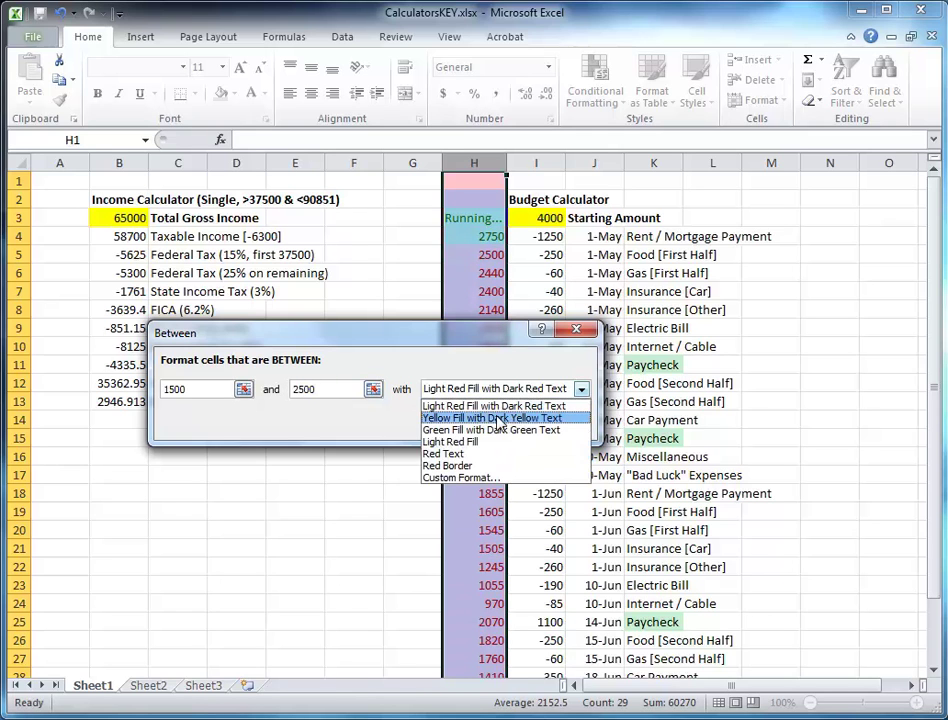
pyautogui.click(518, 416)
pyautogui.click(479, 424)
pyautogui.click(766, 367)
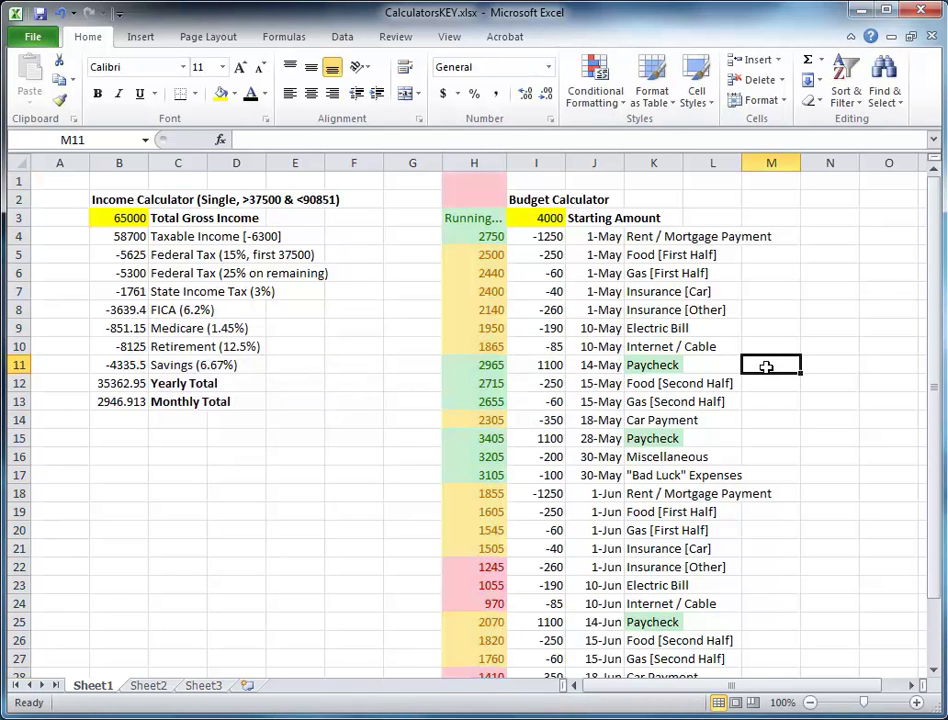
# - Review the three-color highlighting of column H, including the blank cells above and below the running totals
pyautogui.scroll(-1, 766, 367)
pyautogui.scroll(-1, 766, 367)
pyautogui.scroll(2, 766, 367)
pyautogui.scroll(-1, 493, 478)
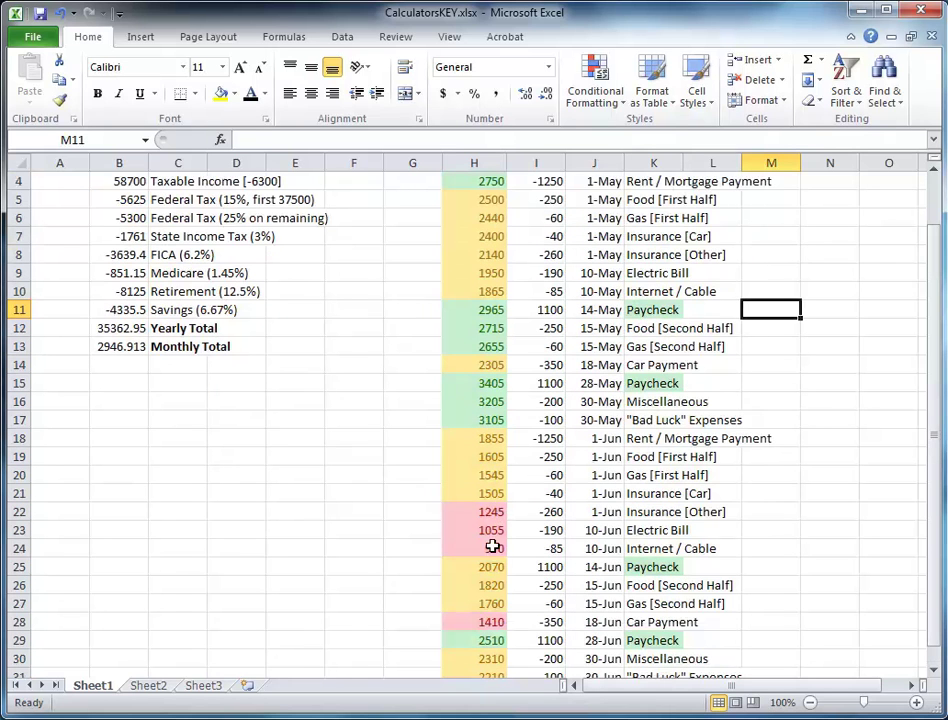
pyautogui.scroll(-1, 508, 514)
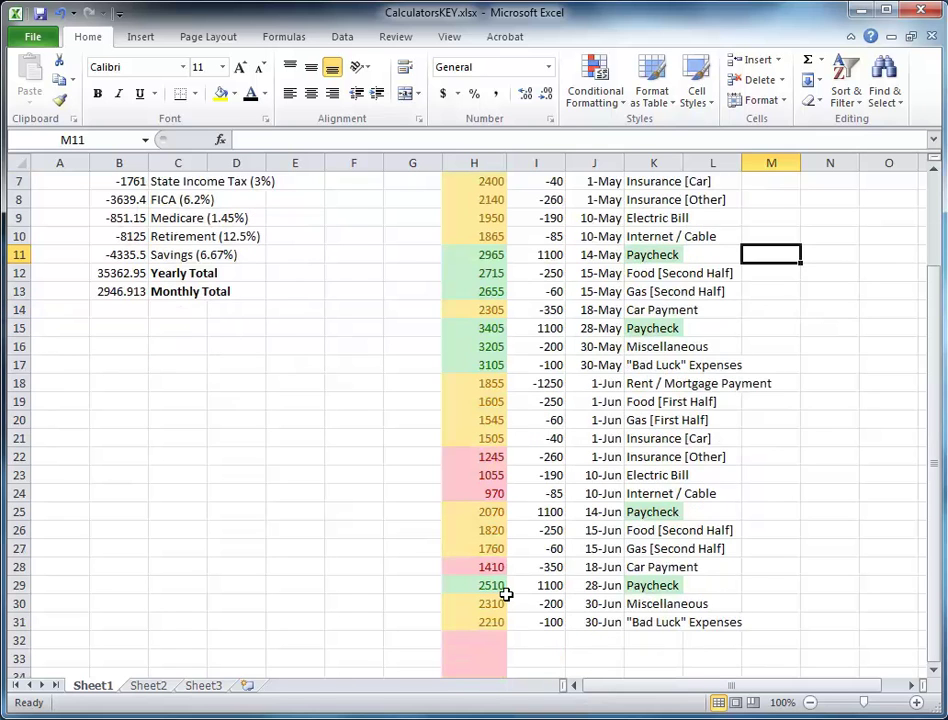
pyautogui.scroll(2, 489, 555)
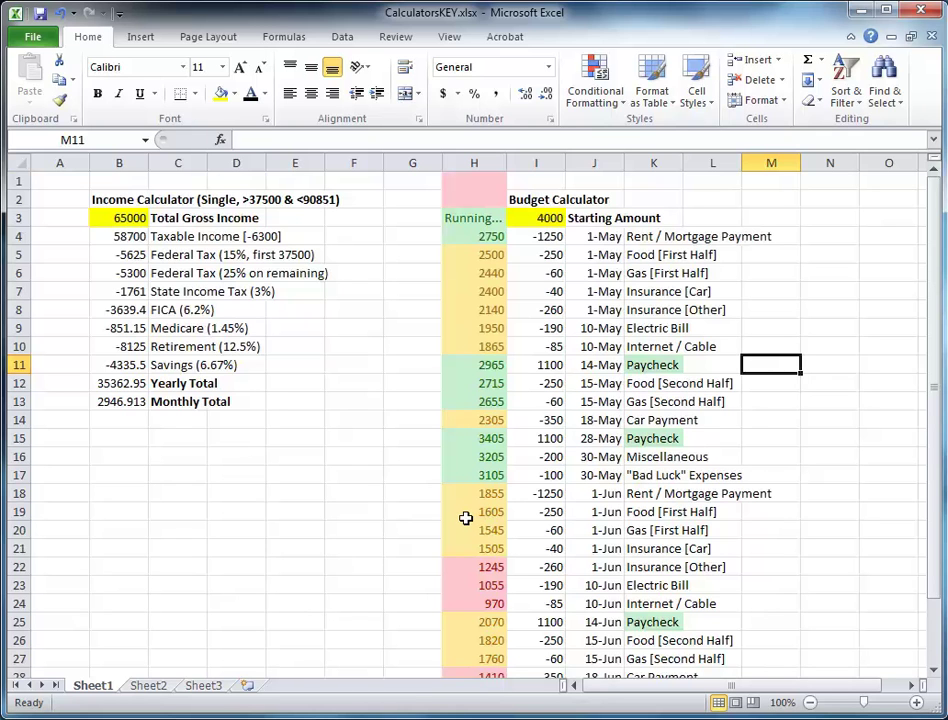
pyautogui.scroll(-5, 485, 495)
pyautogui.scroll(5, 485, 495)
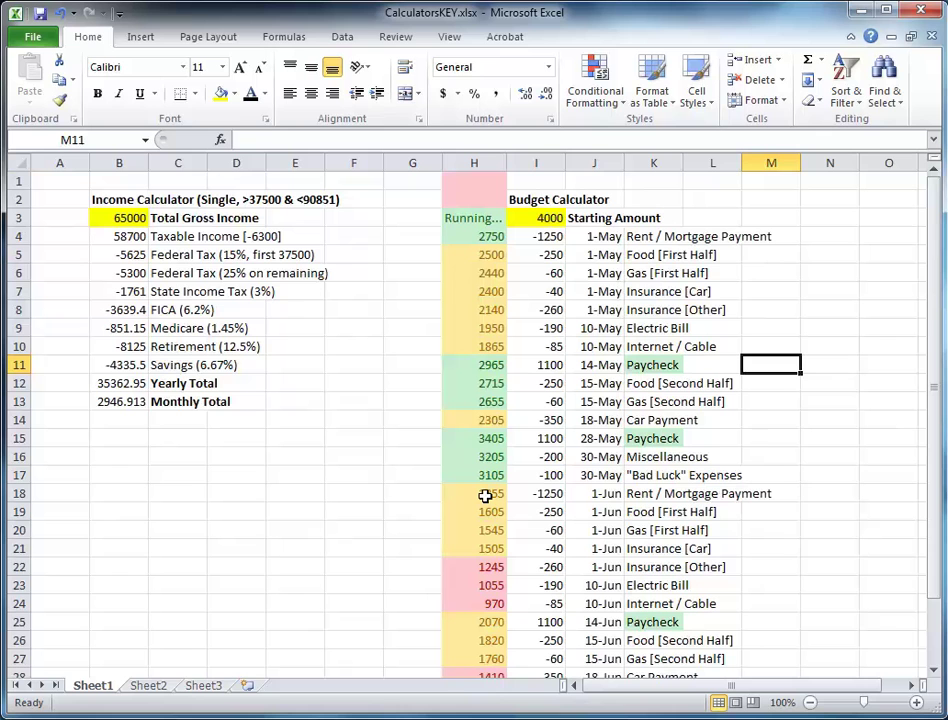
pyautogui.click(474, 192)
pyautogui.scroll(-6, 490, 370)
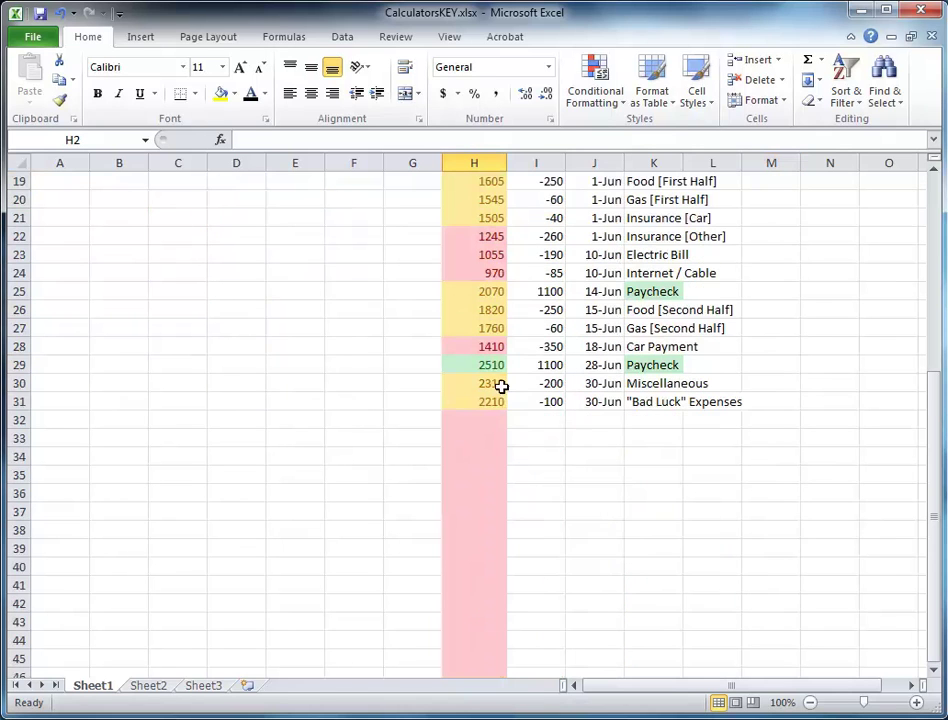
pyautogui.click(475, 424)
pyautogui.scroll(6, 475, 424)
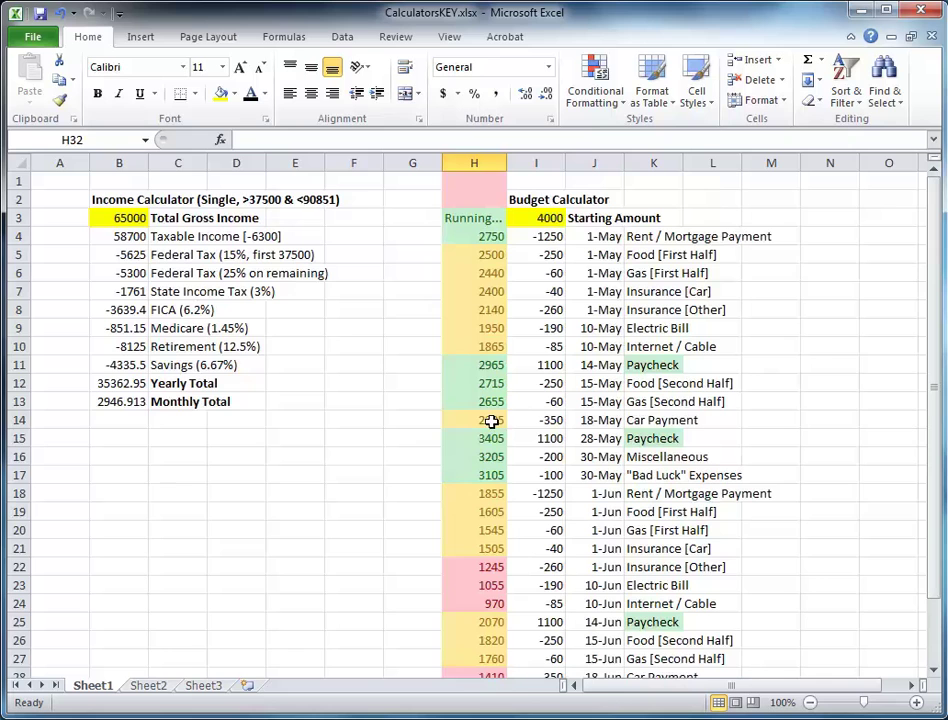
# - Start a new custom conditional formatting rule for the whole of column H
pyautogui.click(476, 163)
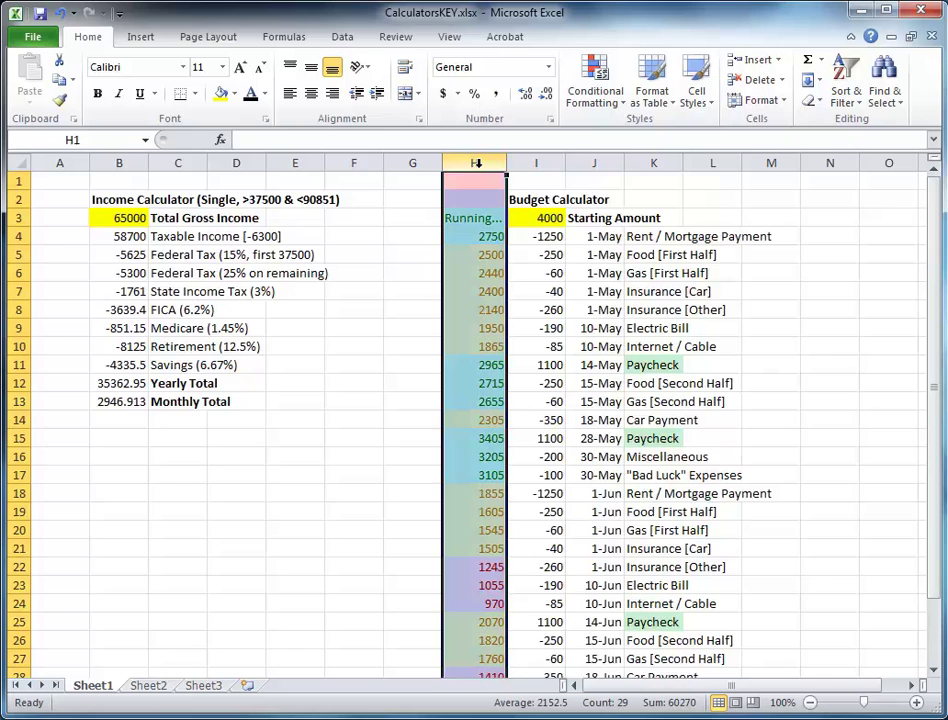
pyautogui.click(595, 88)
pyautogui.moveTo(622, 137)
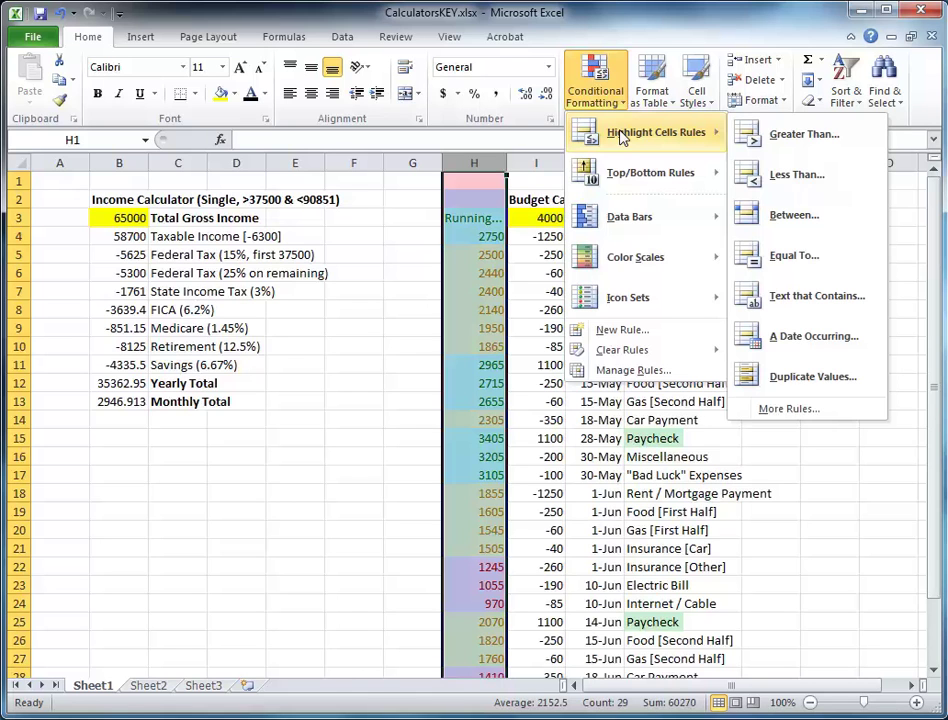
pyautogui.click(788, 409)
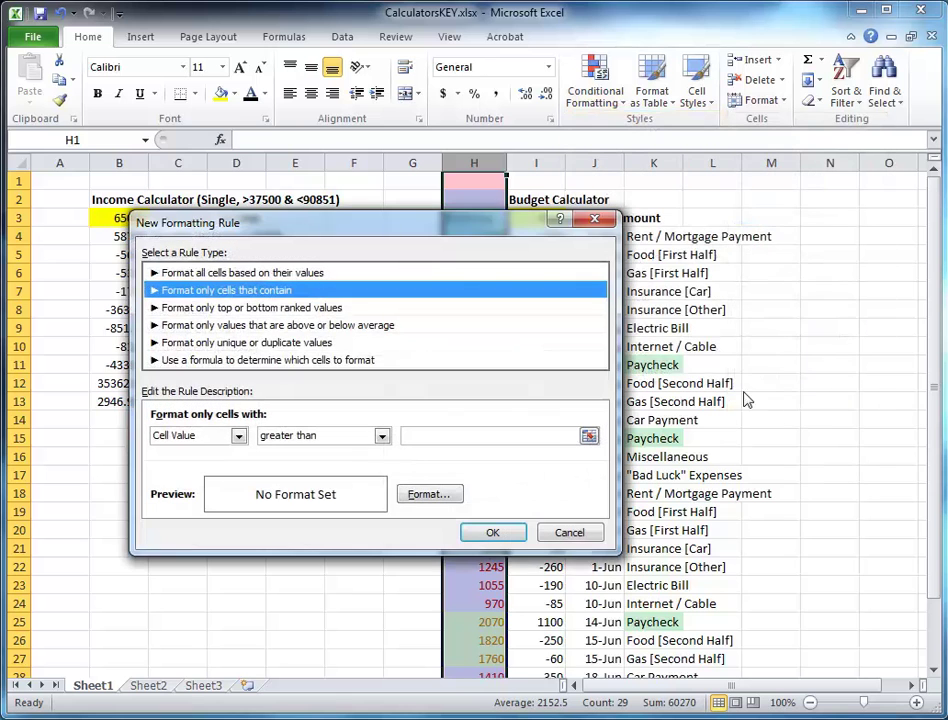
pyautogui.click(240, 343)
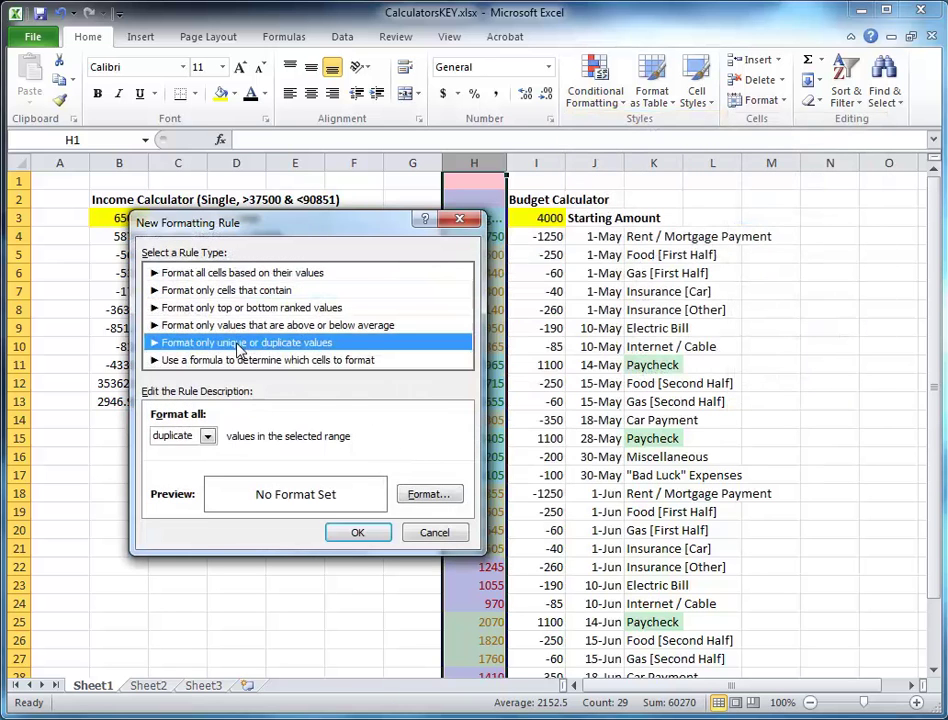
pyautogui.click(208, 437)
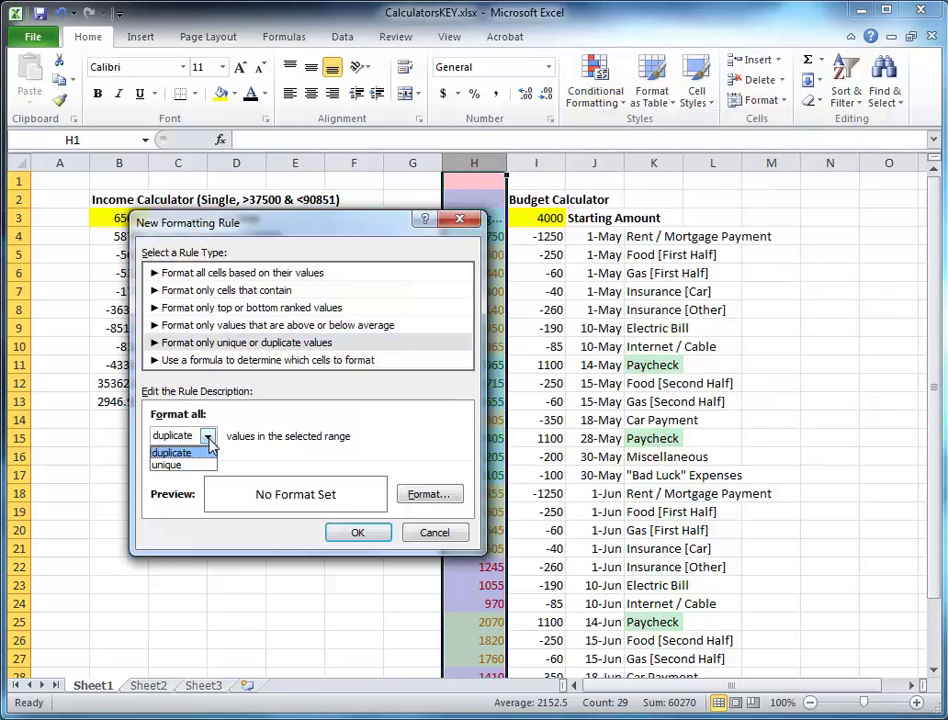
pyautogui.click(224, 362)
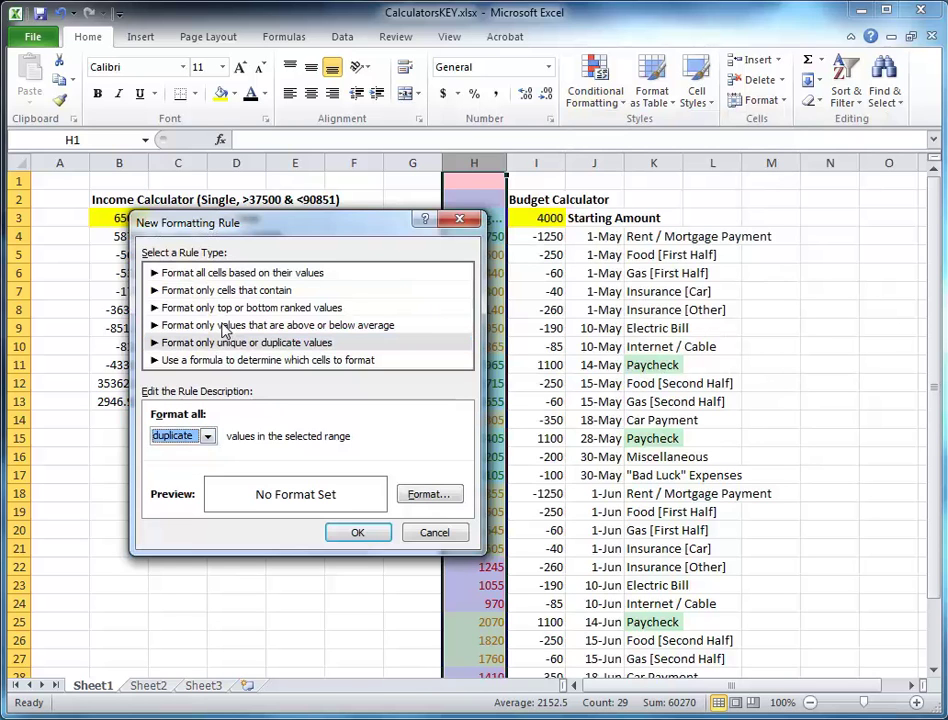
# - Set the new rule to format only cells that contain Blanks
pyautogui.click(228, 290)
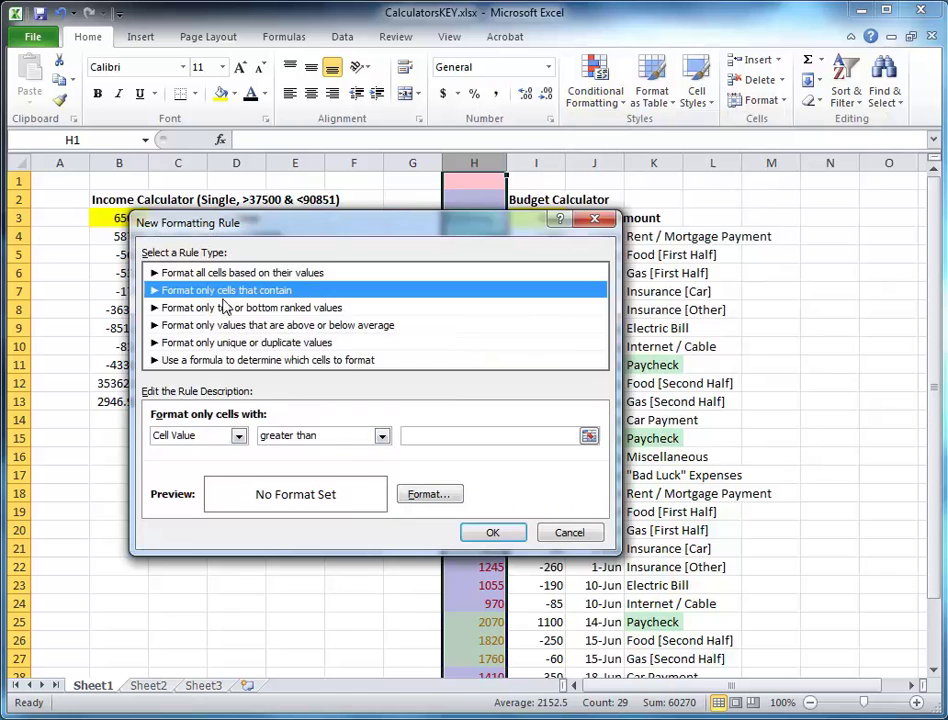
pyautogui.click(300, 436)
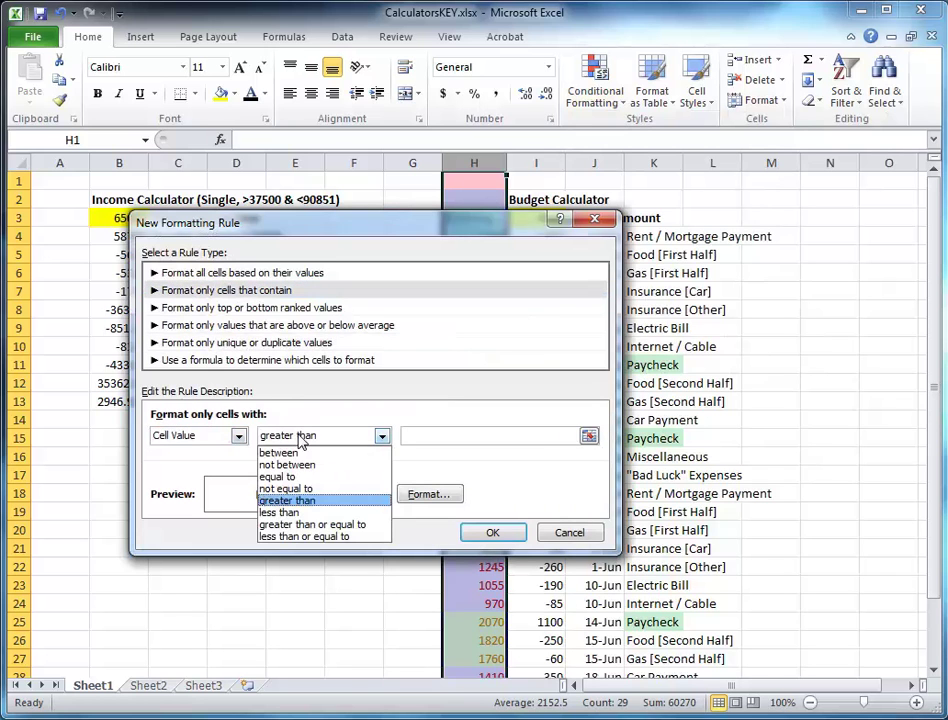
pyautogui.click(238, 436)
pyautogui.click(238, 436)
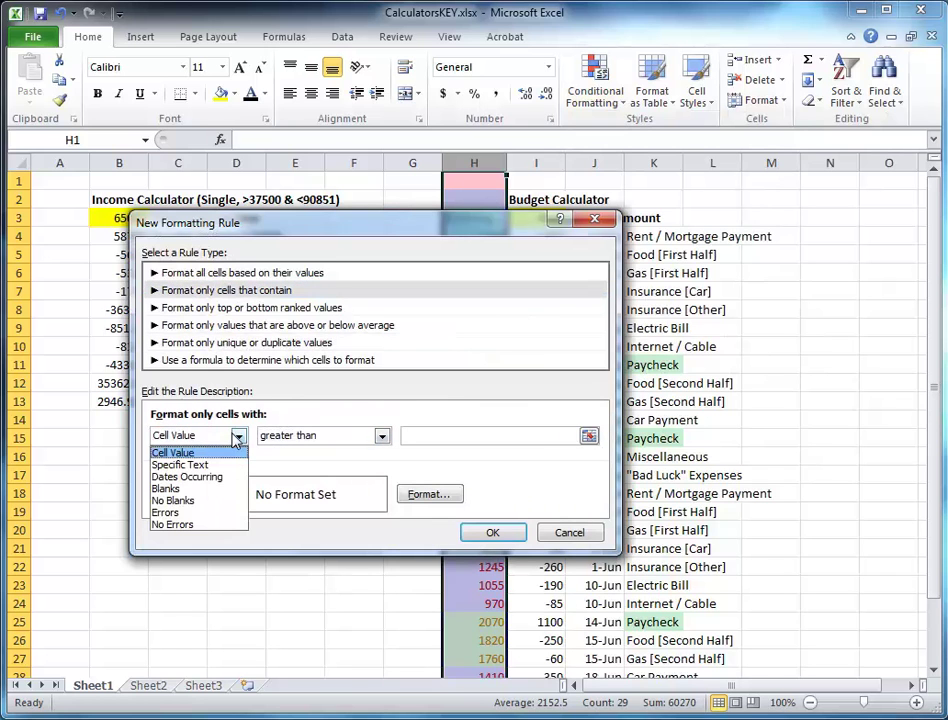
pyautogui.click(180, 489)
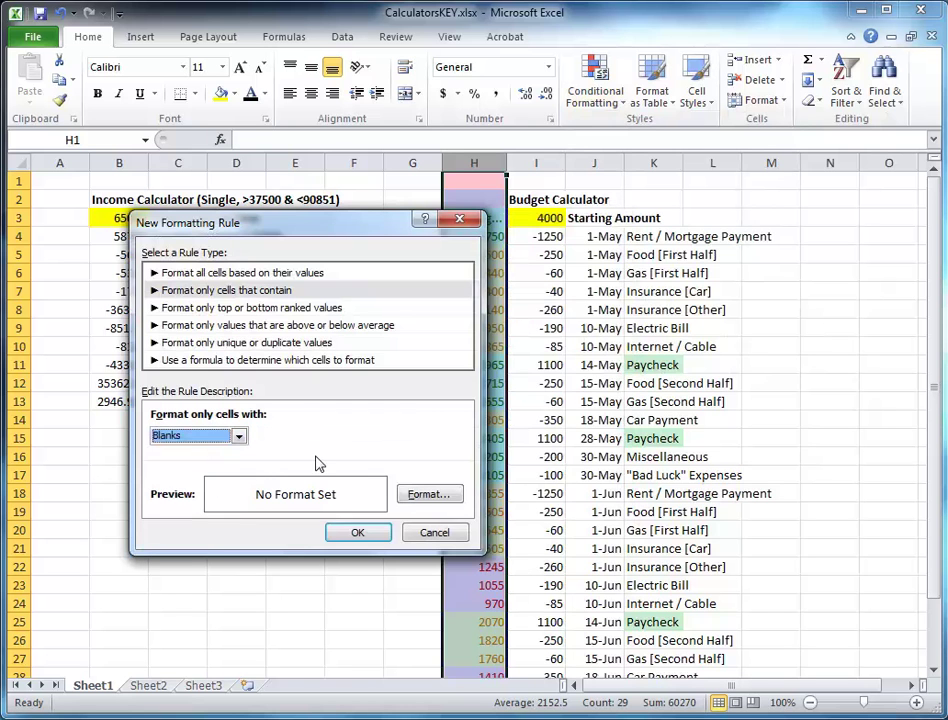
# - Give the blank-cell rule a white background fill and apply it to column H
pyautogui.click(413, 493)
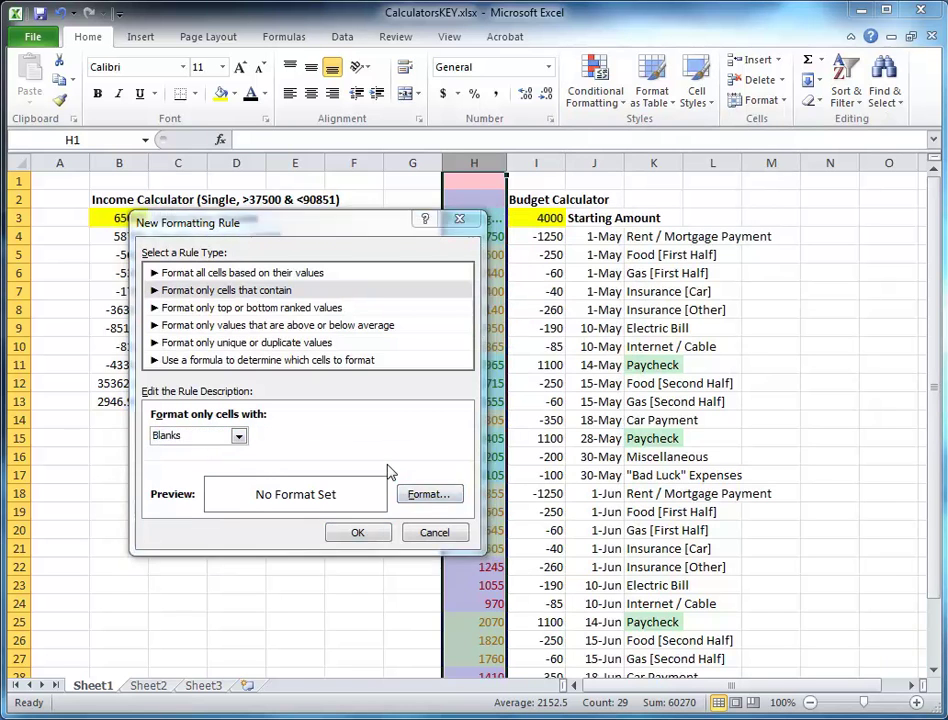
pyautogui.click(316, 187)
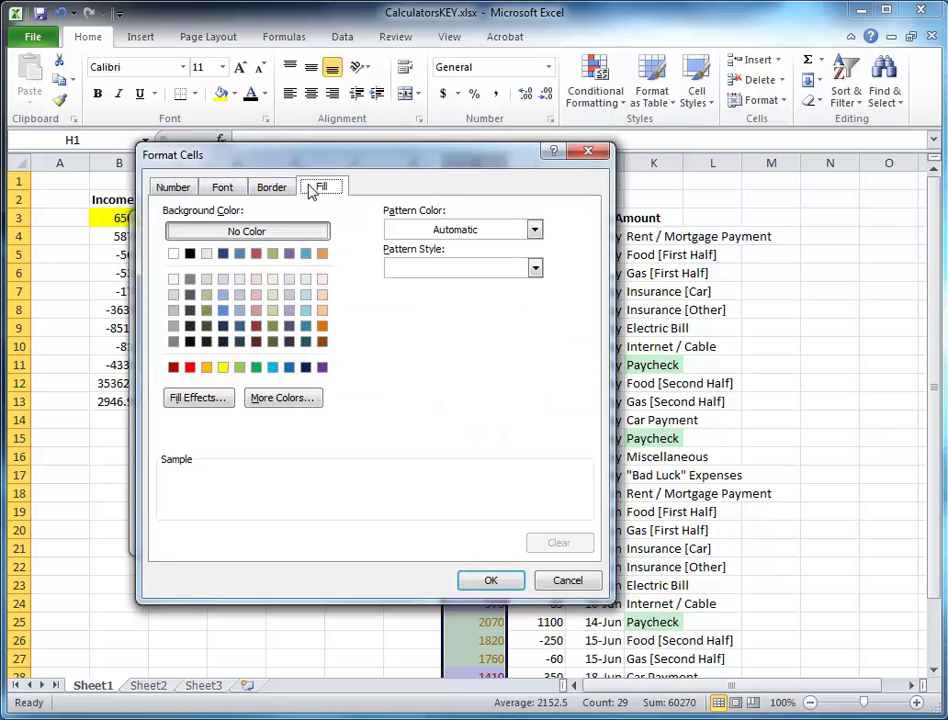
pyautogui.click(173, 253)
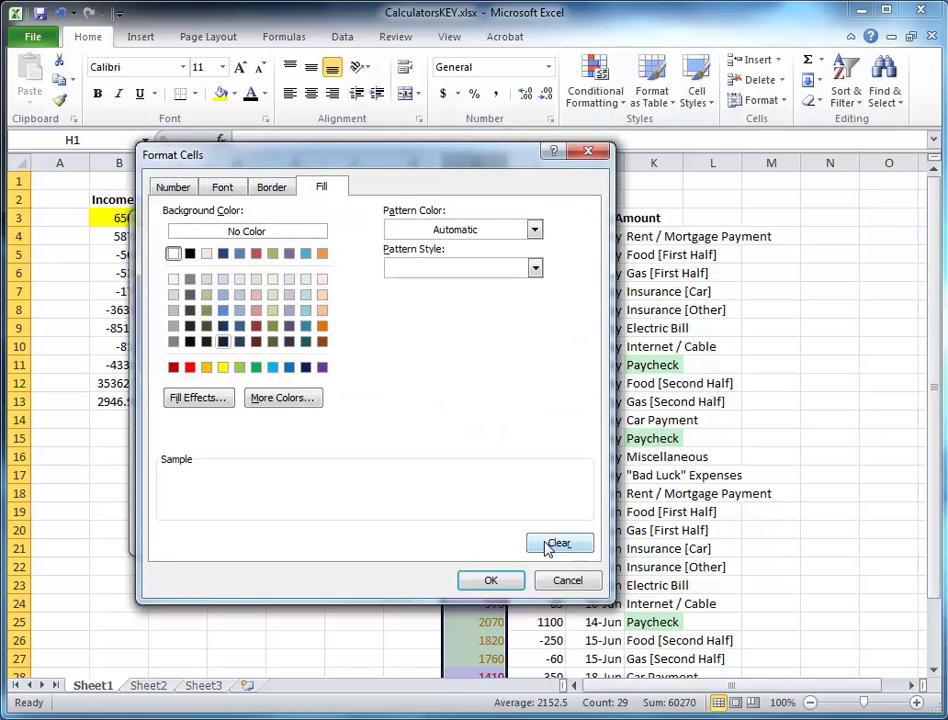
pyautogui.click(491, 580)
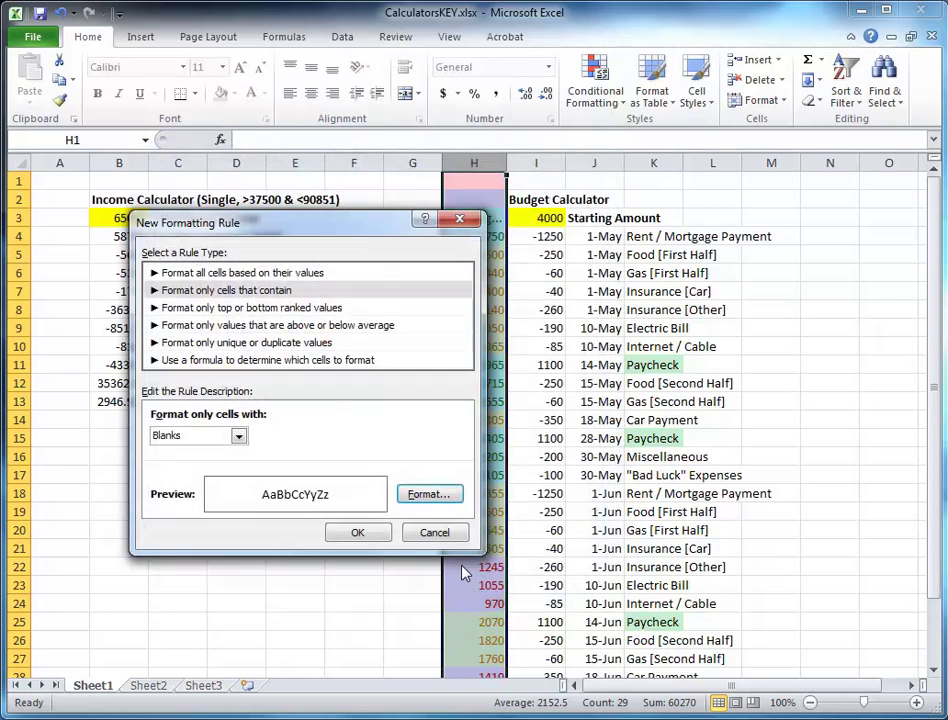
pyautogui.click(358, 535)
# - Check column H's blank cells above and below the running totals with the new blank-cell rule applied
pyautogui.click(487, 180)
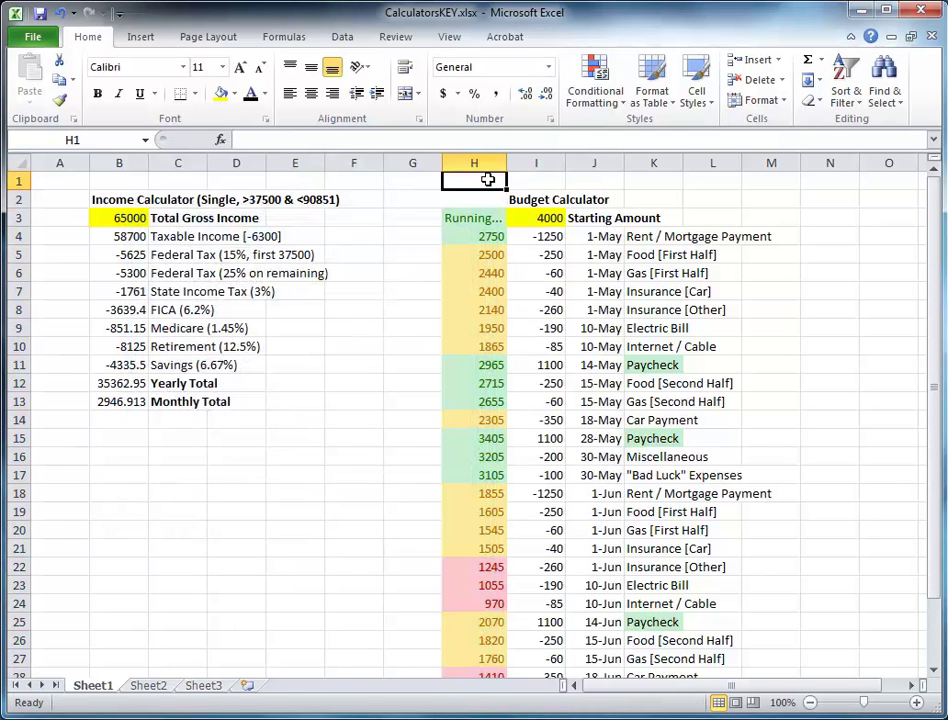
pyautogui.scroll(-7, 630, 228)
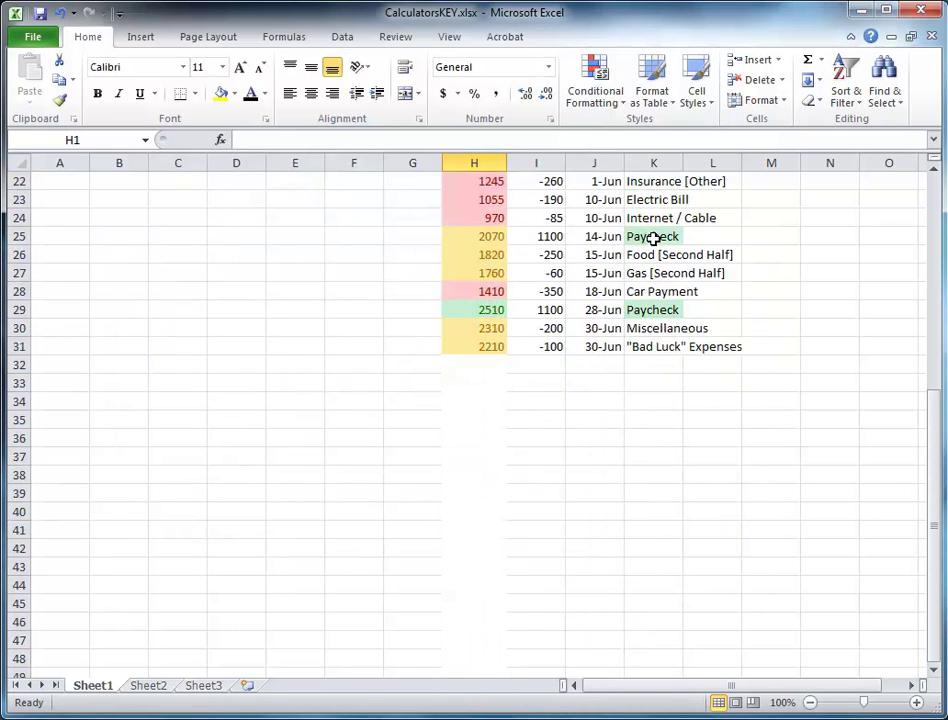
pyautogui.scroll(7, 500, 365)
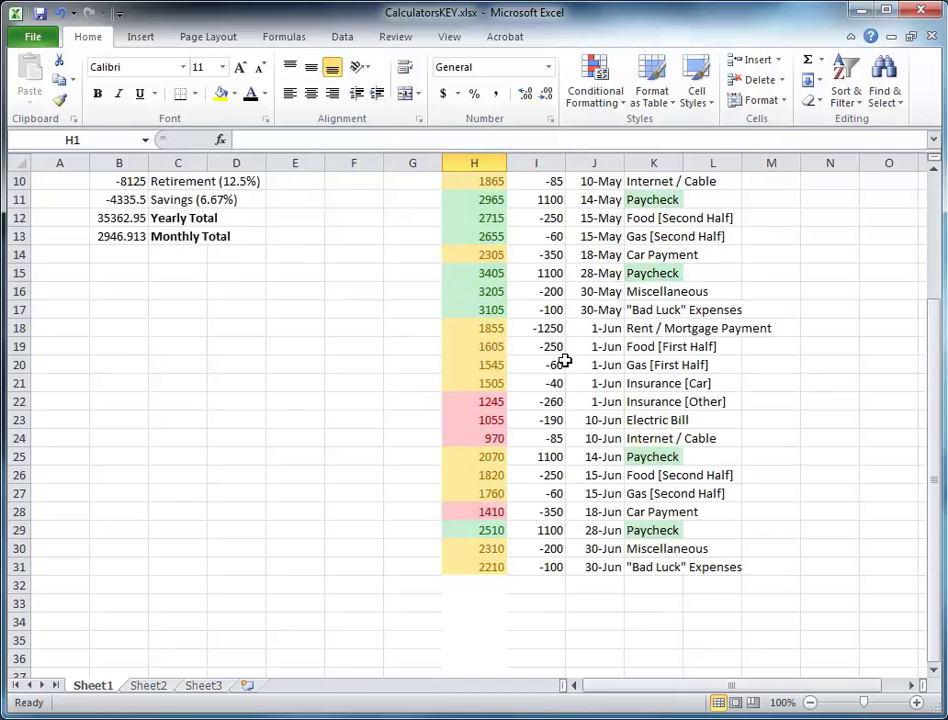
pyautogui.scroll(-1, 740, 366)
pyautogui.scroll(1, 769, 354)
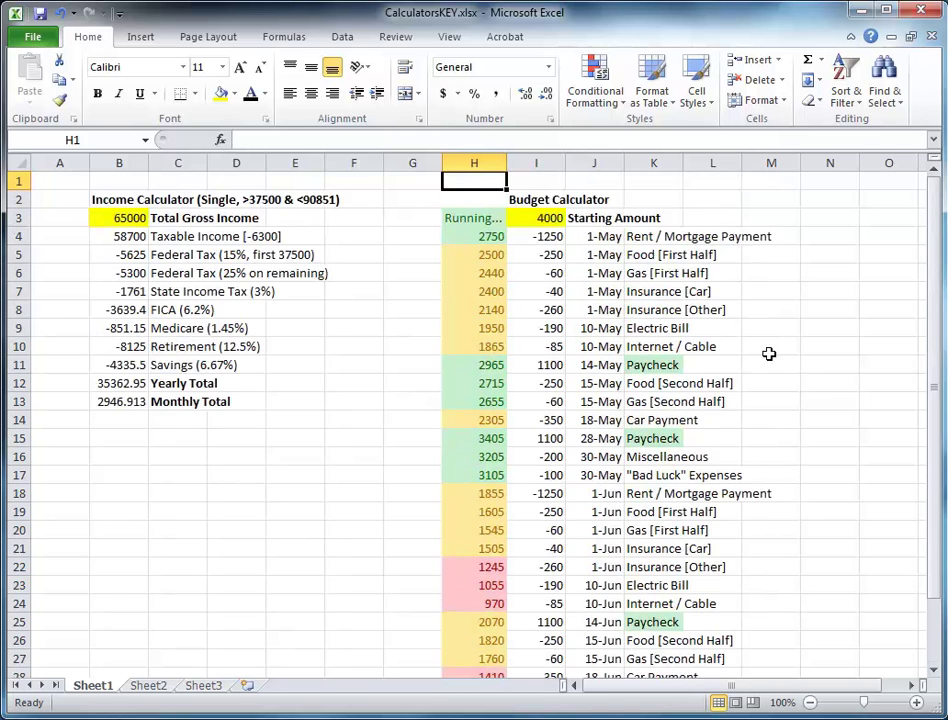
pyautogui.scroll(-3, 491, 548)
pyautogui.scroll(3, 600, 530)
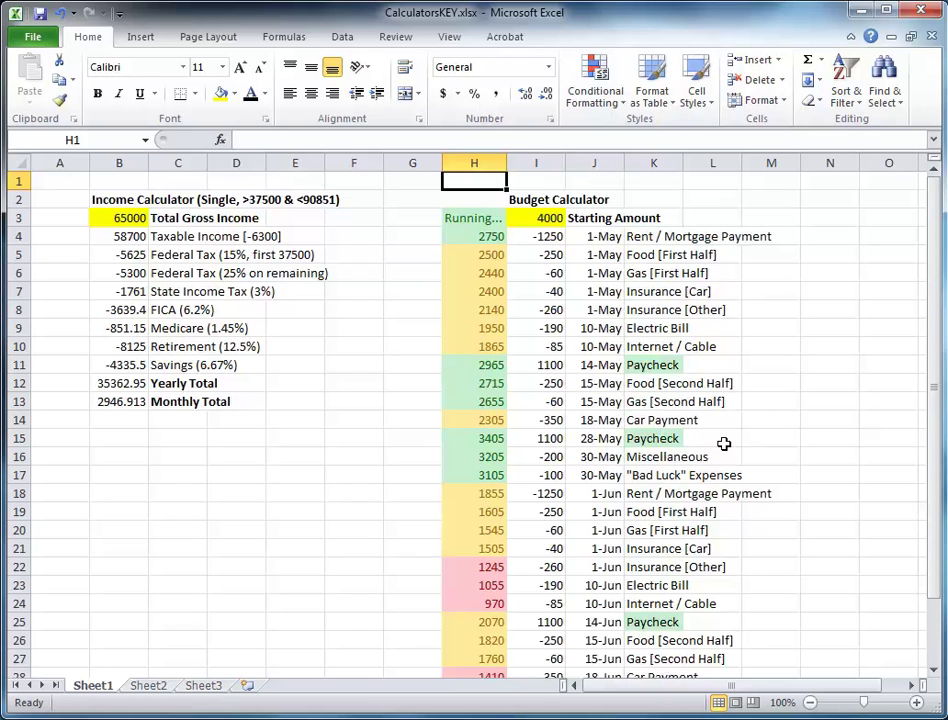